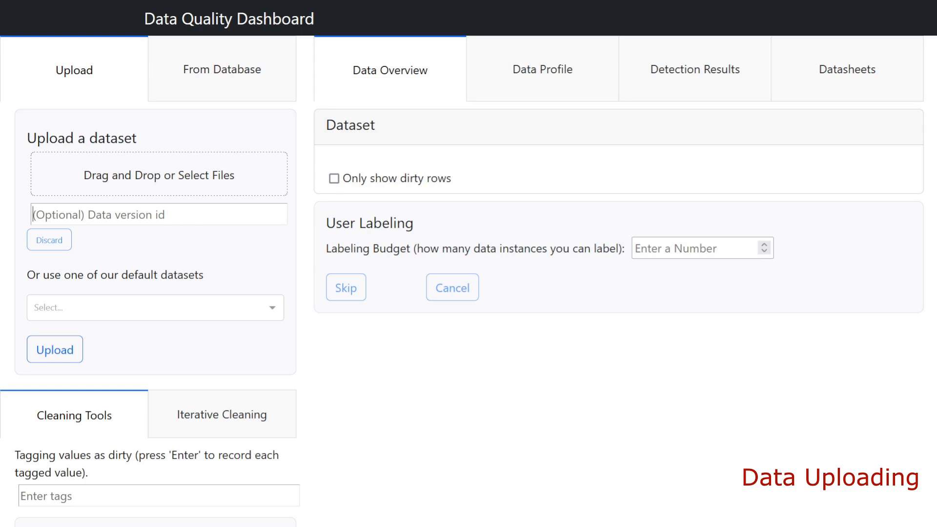
# - Upload the default nasa dataset with data version id 1
pyautogui.write('4')
pyautogui.press('BackSpace')
pyautogui.write('1')
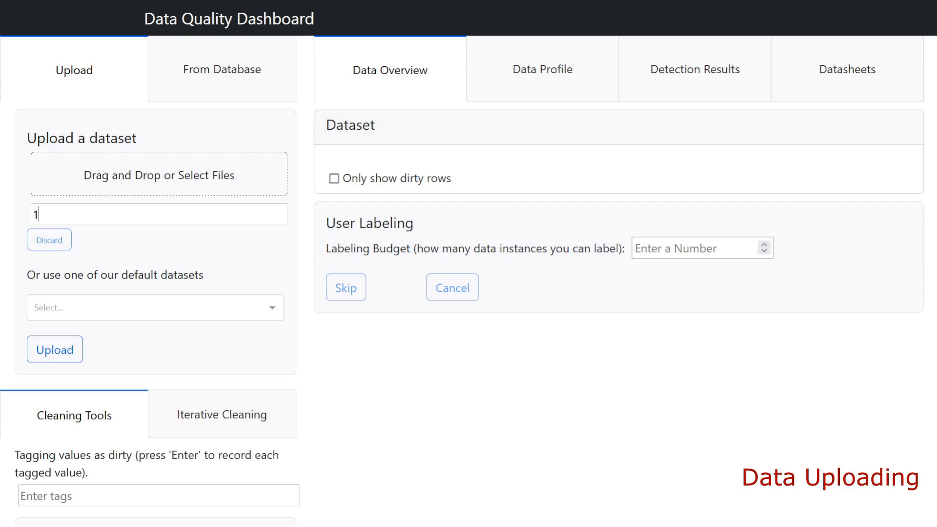
pyautogui.click(274, 312)
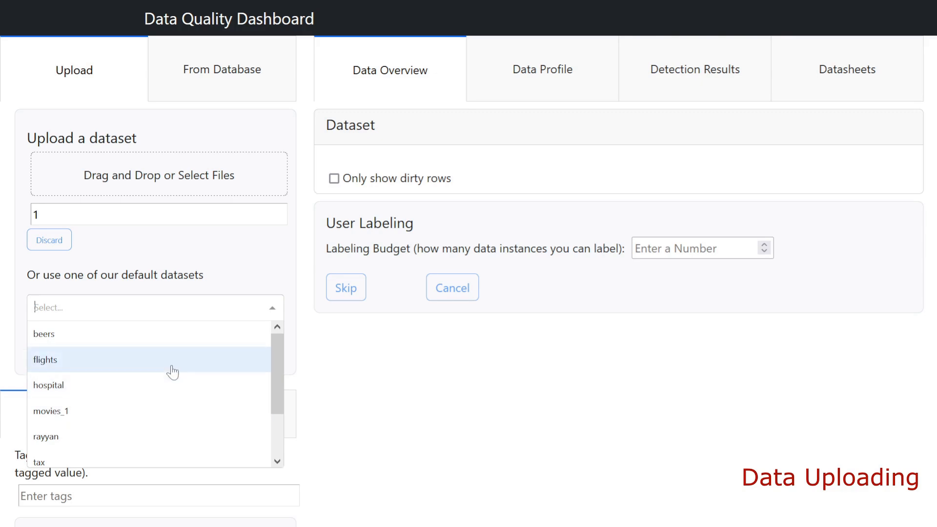
pyautogui.scroll(-1, 181, 378)
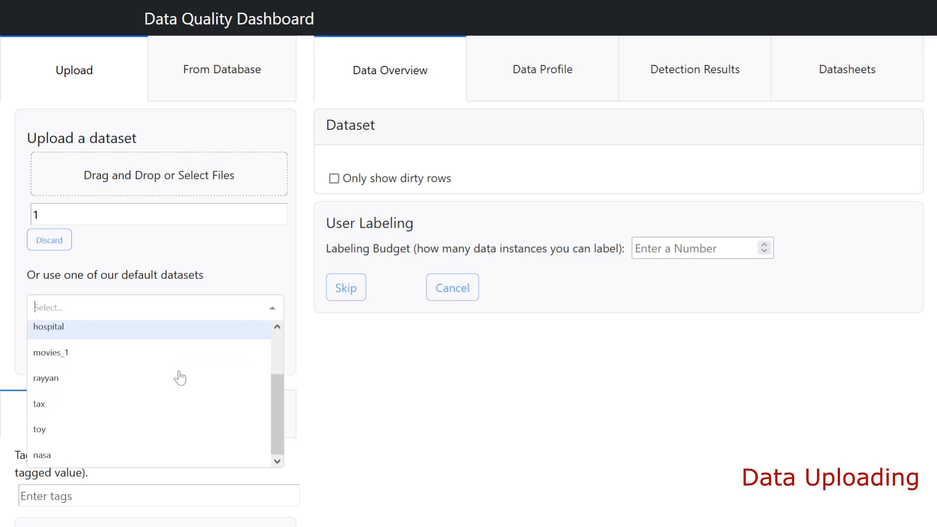
pyautogui.click(139, 457)
pyautogui.click(62, 349)
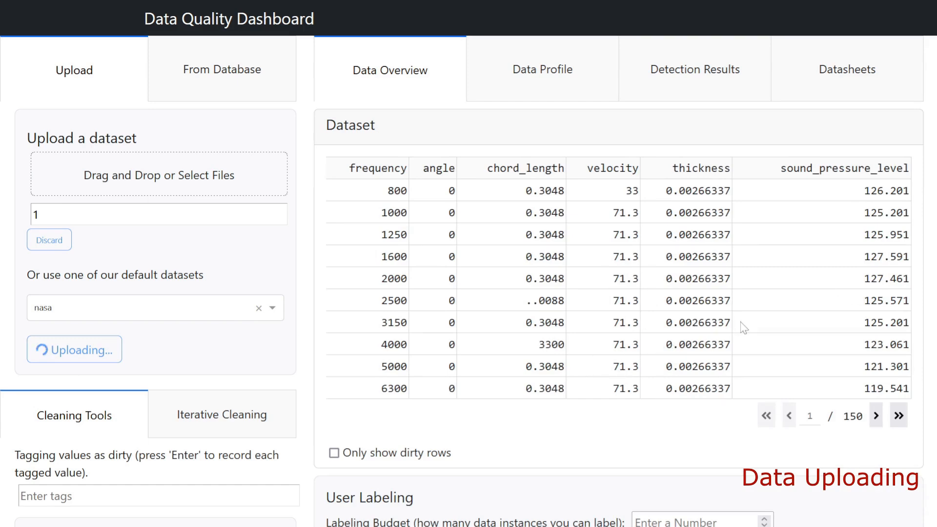
# - Page forward through the uploaded dataset's rows and return to the first page
pyautogui.click(876, 417)
pyautogui.click(877, 418)
pyautogui.click(789, 419)
pyautogui.click(789, 418)
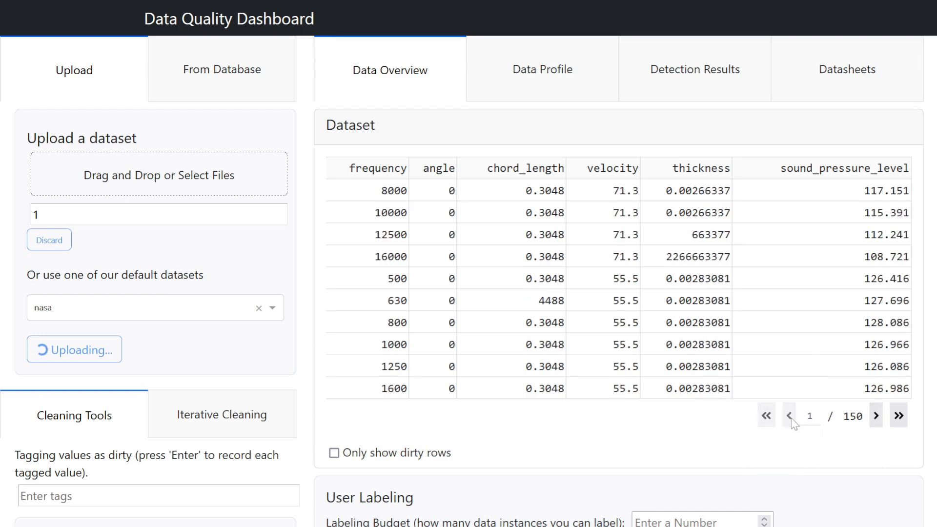
# - Look at the database connection form and the database types it offers, keeping SQL Server selected
pyautogui.click(220, 73)
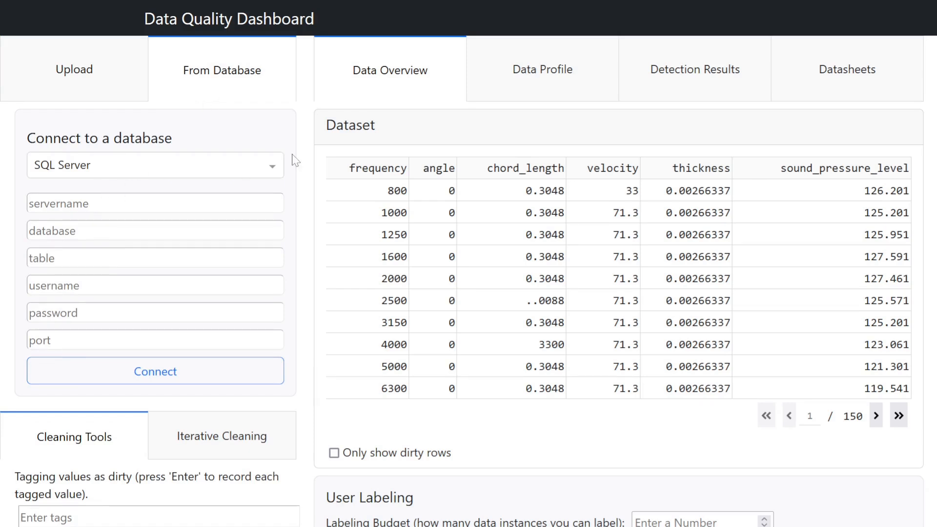
pyautogui.click(274, 166)
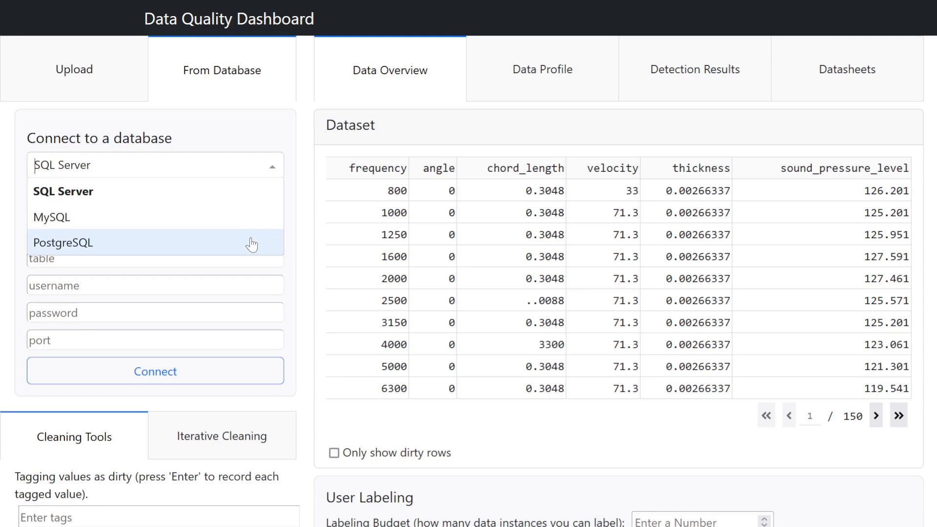
pyautogui.click(257, 188)
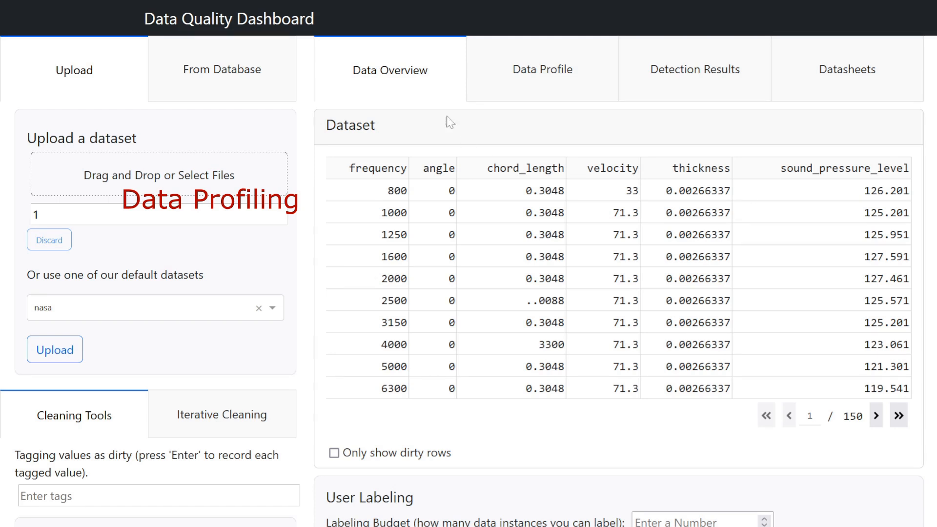
# - Open the dataset's data profile and inspect the form for creating new functional dependencies, including its available determinants
pyautogui.click(528, 84)
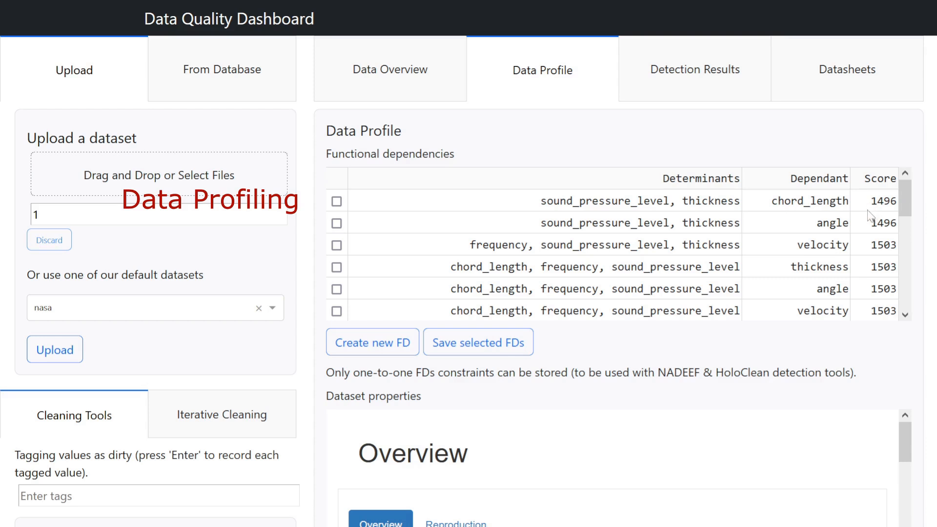
pyautogui.click(366, 348)
pyautogui.click(543, 111)
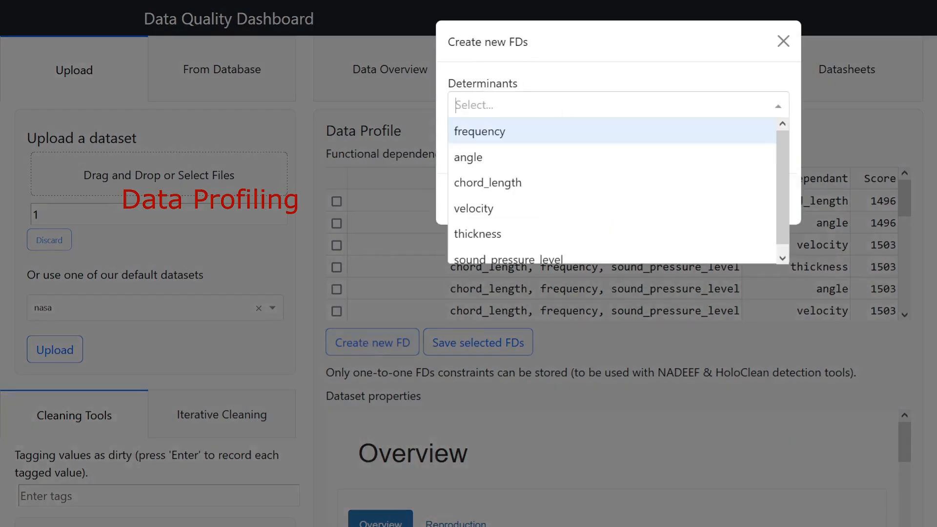
pyautogui.click(558, 78)
pyautogui.click(516, 144)
pyautogui.click(796, 134)
pyautogui.click(763, 200)
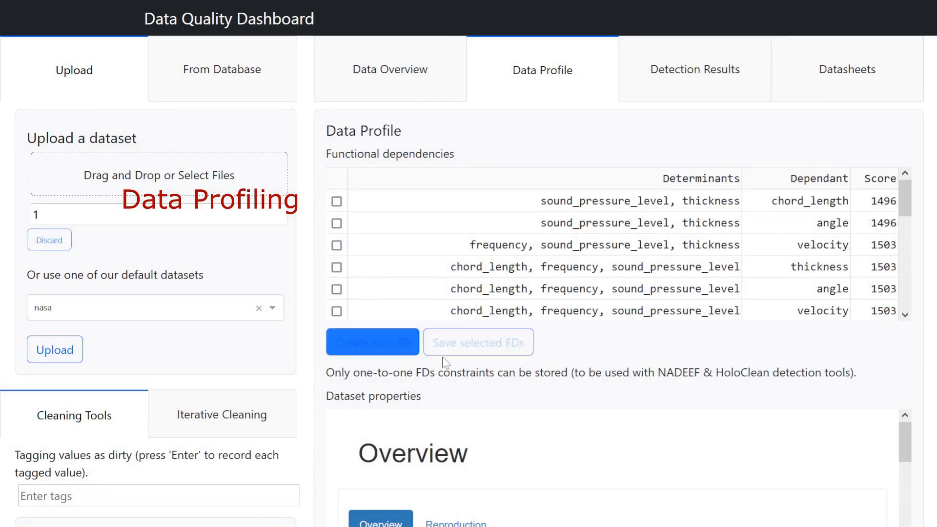
# - Save the functional dependencies frequency, sound_pressure_level, thickness to velocity and chord_length, frequency, sound_pressure_level to thickness
pyautogui.click(337, 267)
pyautogui.click(337, 245)
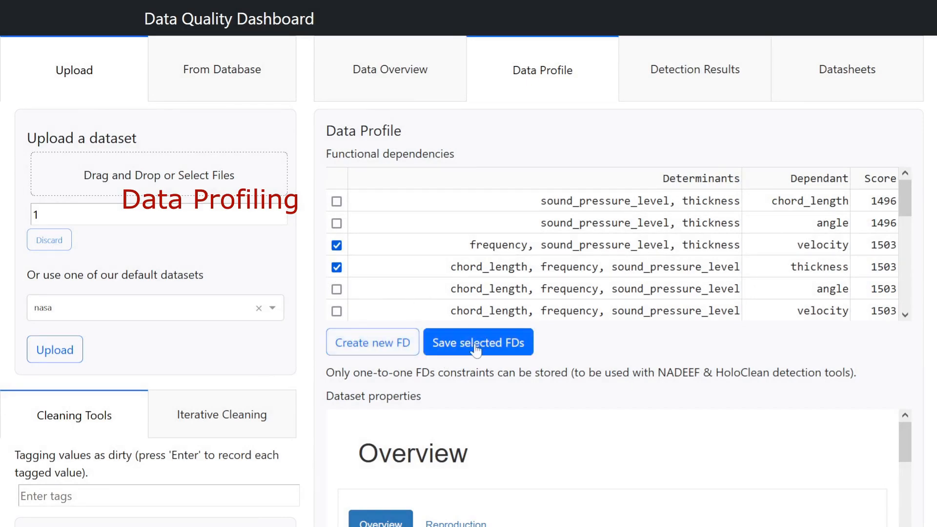
pyautogui.click(476, 349)
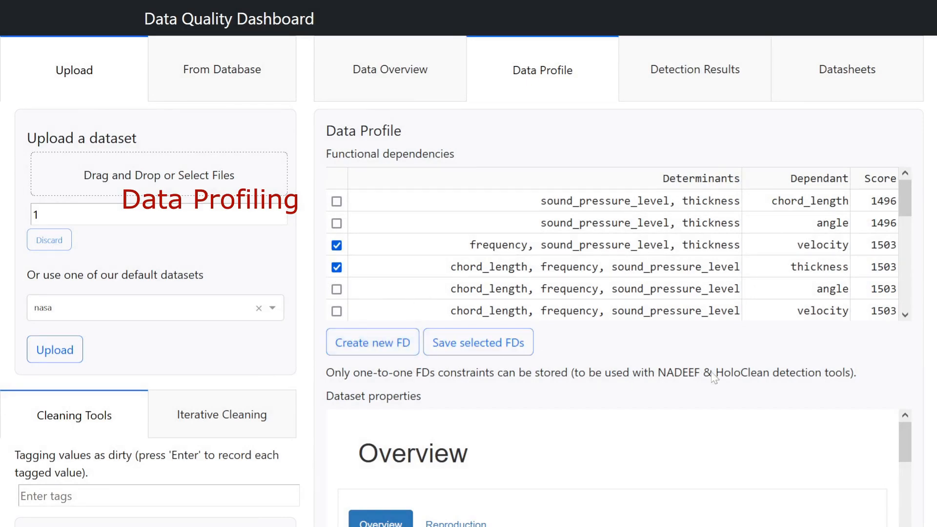
# - Review the dataset statistics and variable types in the dataset properties report, down to its Variables section
pyautogui.scroll(-3, 754, 389)
pyautogui.scroll(-3, 754, 388)
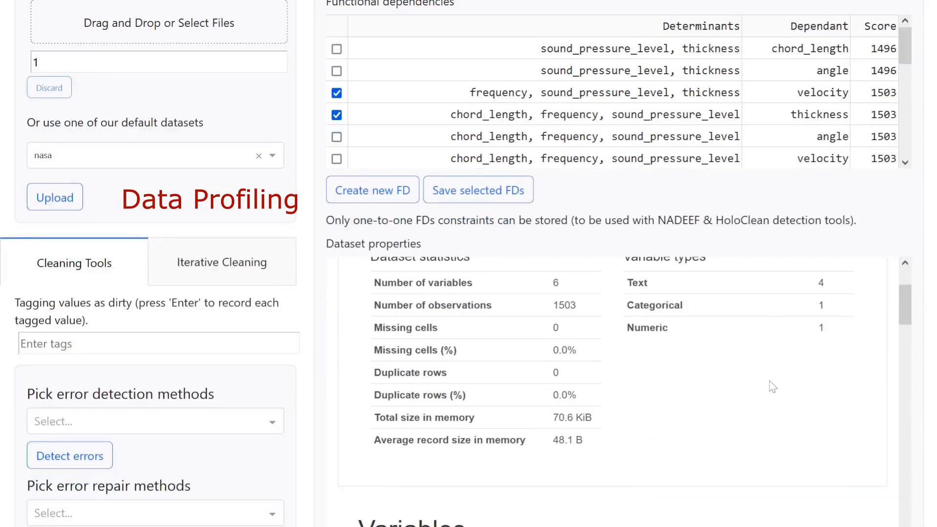
pyautogui.scroll(3, 737, 359)
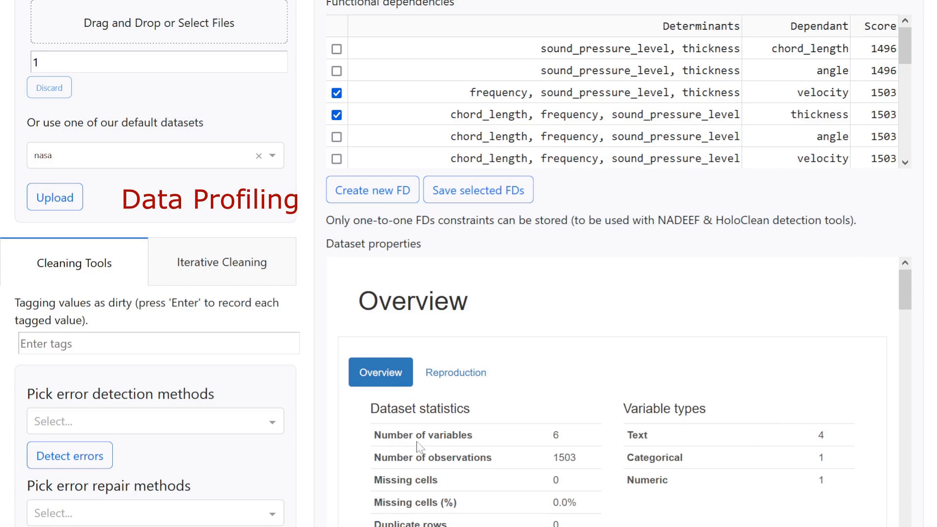
pyautogui.scroll(-2, 424, 469)
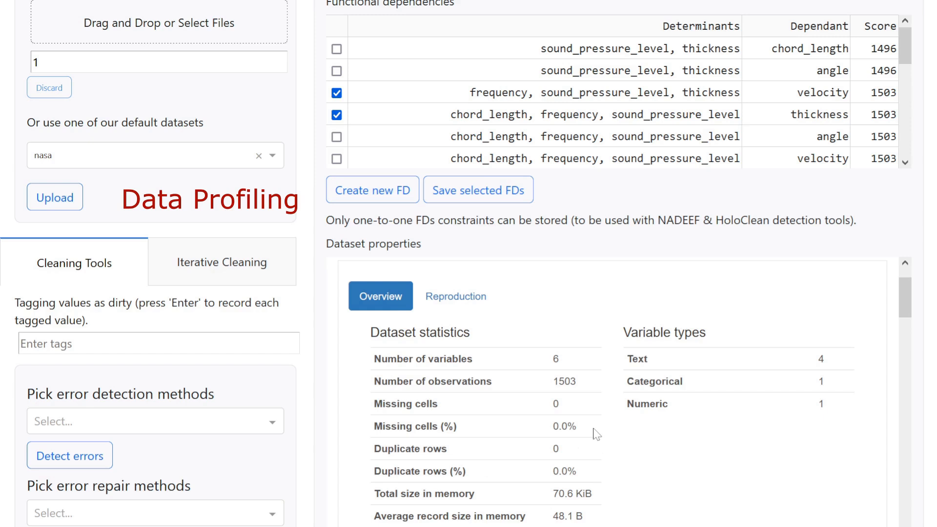
pyautogui.scroll(-6, 674, 420)
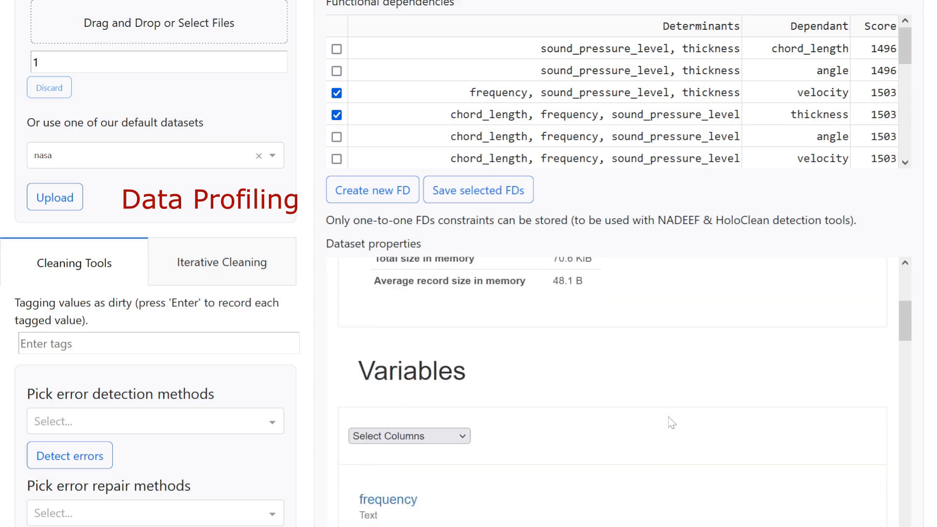
pyautogui.scroll(-2, 669, 415)
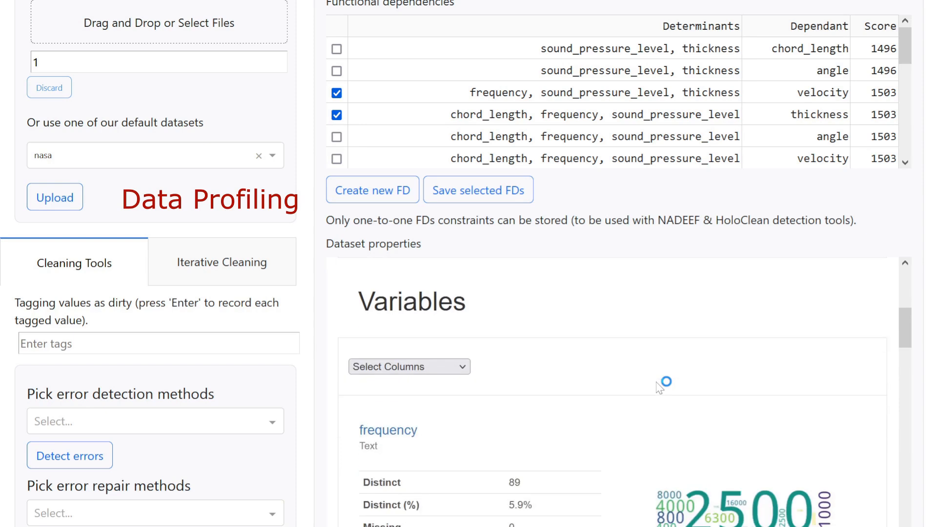
# - Show the sound_pressure_level variable in the report and expand its detailed quantile and descriptive statistics
pyautogui.click(429, 372)
pyautogui.click(405, 498)
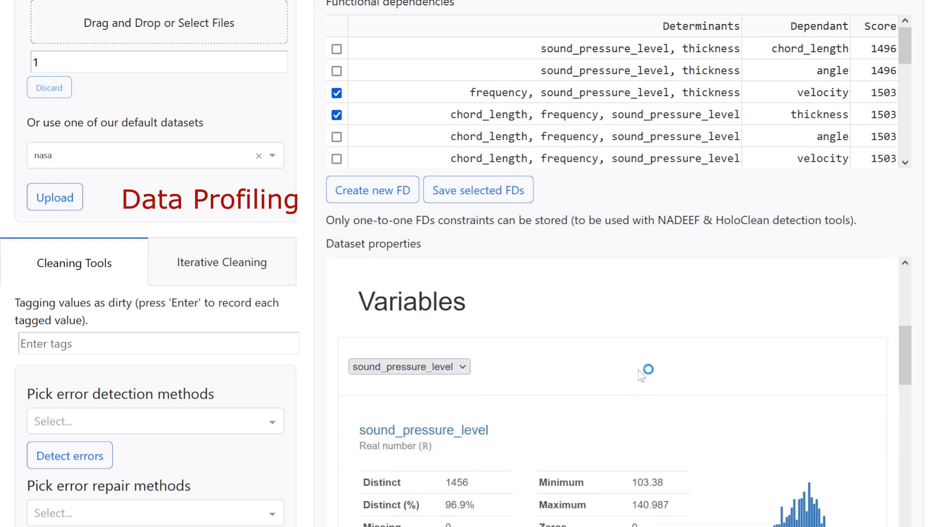
pyautogui.scroll(-2, 642, 371)
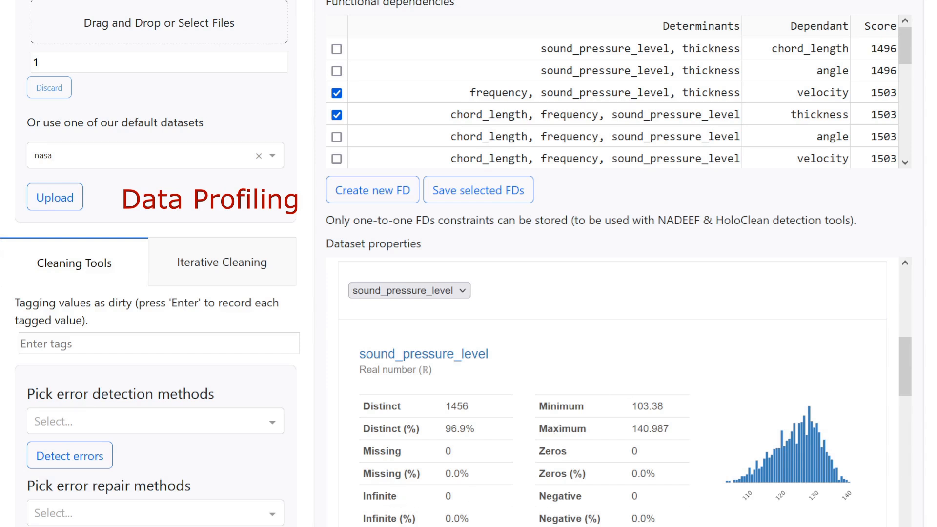
pyautogui.scroll(-2, 496, 464)
pyautogui.click(774, 427)
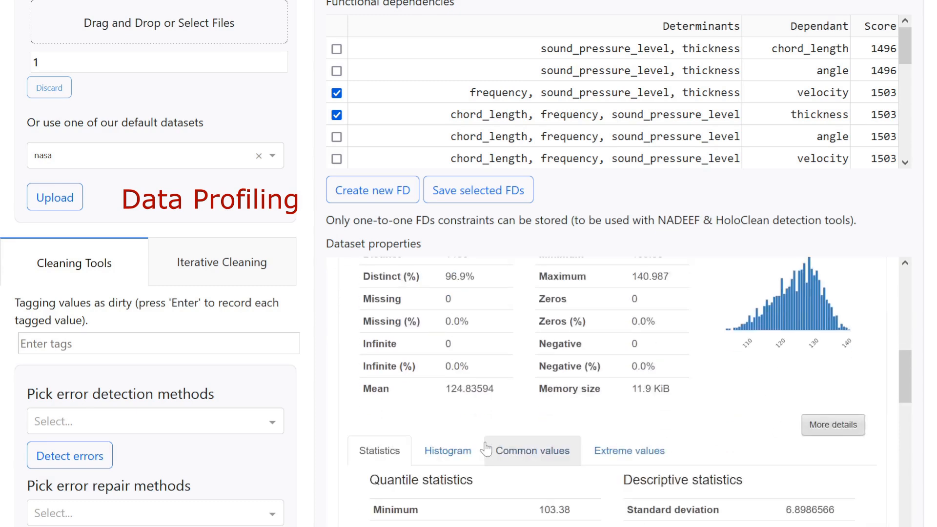
pyautogui.scroll(-4, 487, 468)
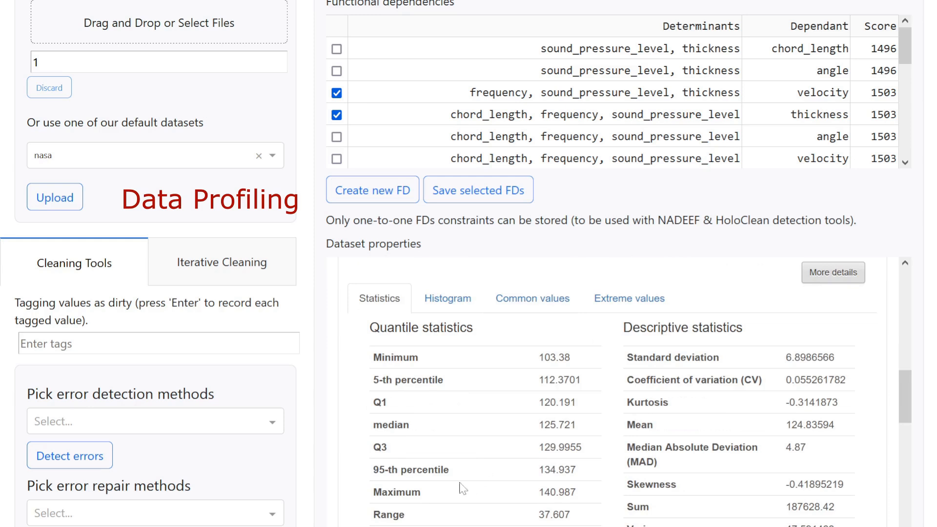
# - Examine sound_pressure_level's histogram, common values and extreme values, as well as the report's interactions plot
pyautogui.click(440, 292)
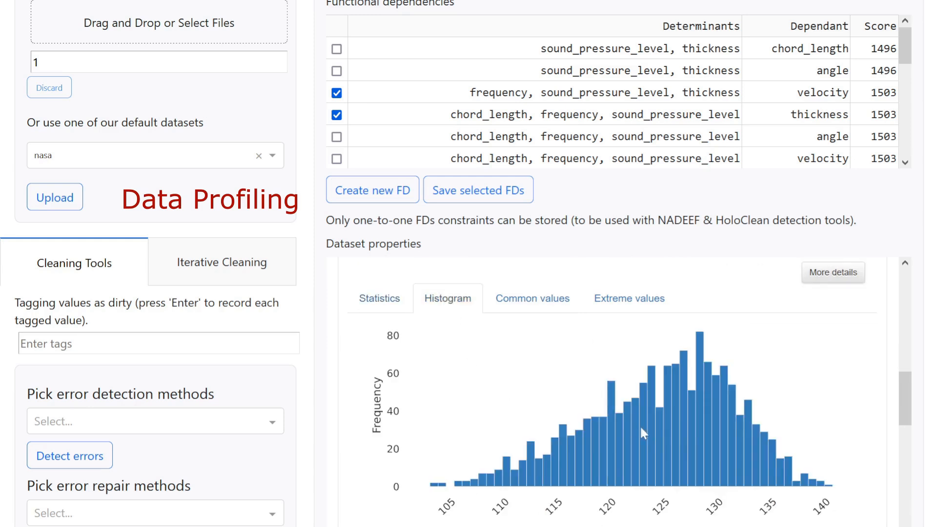
pyautogui.click(533, 299)
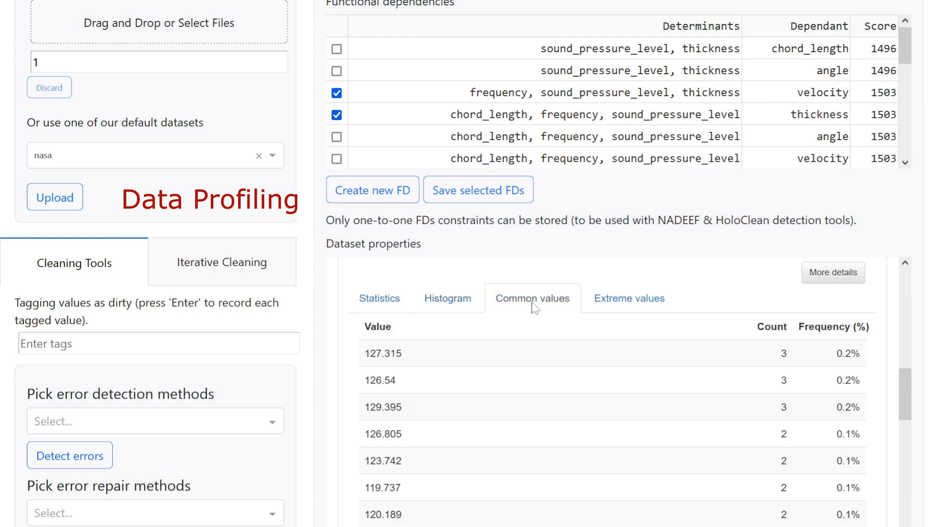
pyautogui.click(637, 299)
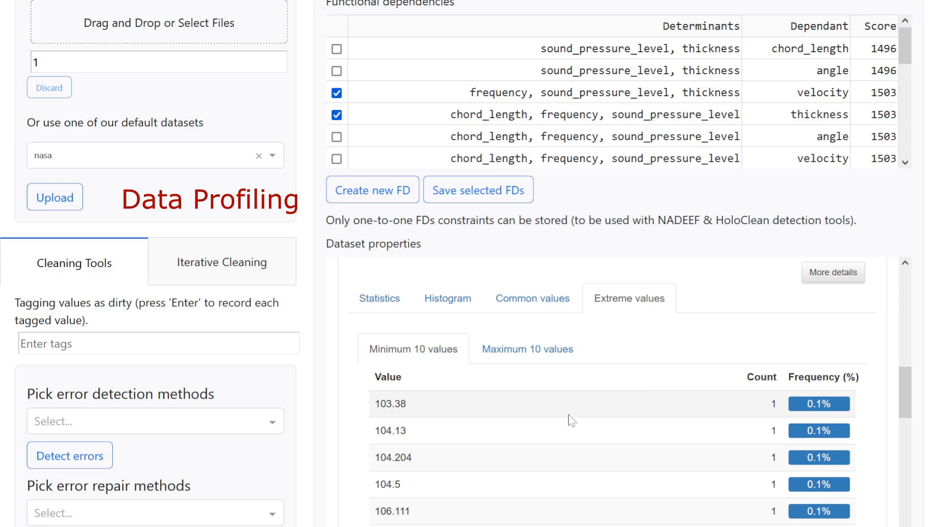
pyautogui.scroll(-6, 566, 417)
pyautogui.scroll(-4, 570, 418)
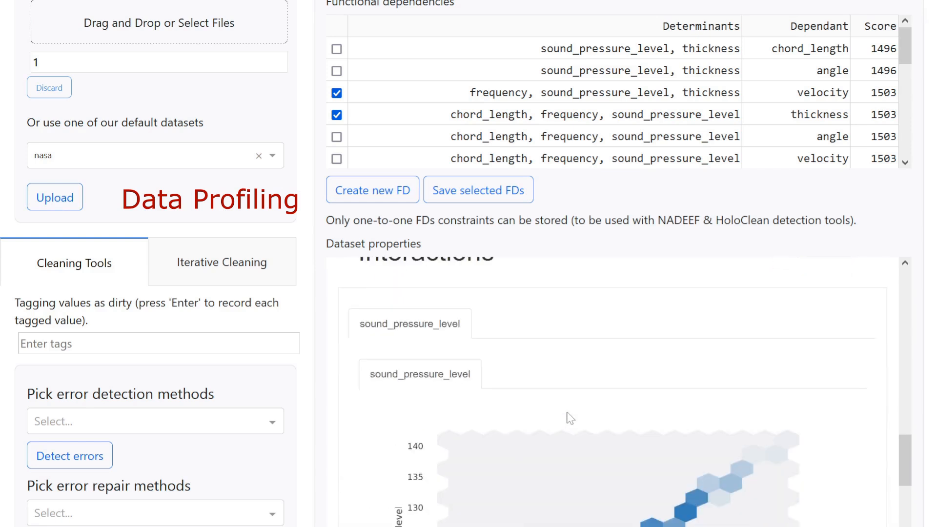
pyautogui.scroll(-10, 570, 419)
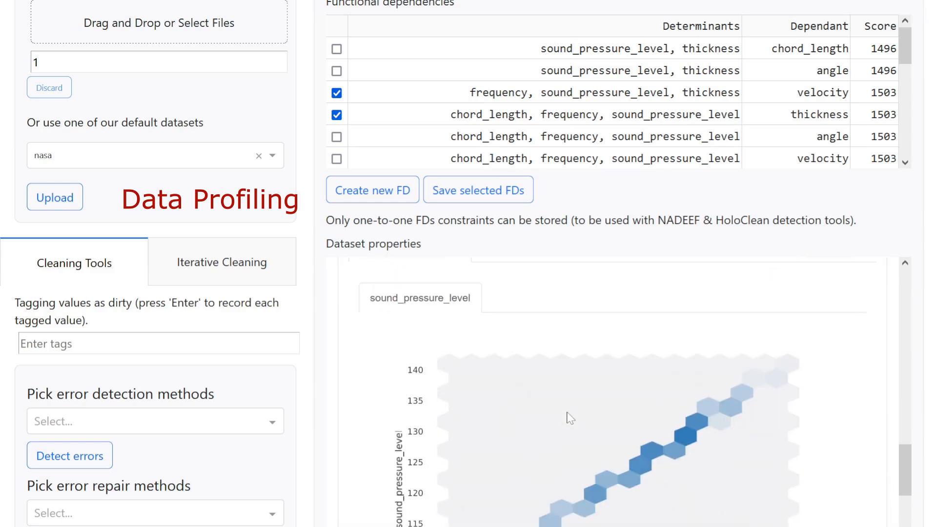
pyautogui.scroll(2, 613, 464)
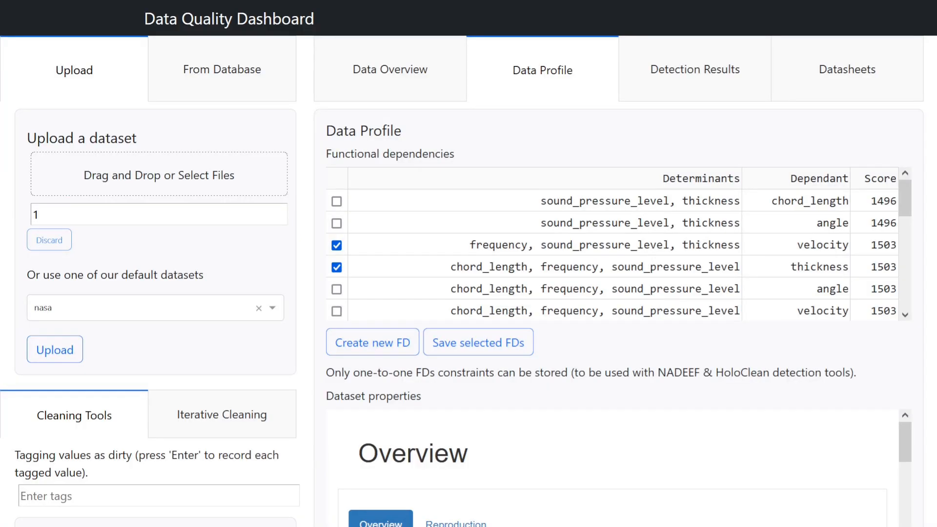
# - Return to the data overview and tag the chord_length value ..0088 as dirty
pyautogui.click(375, 74)
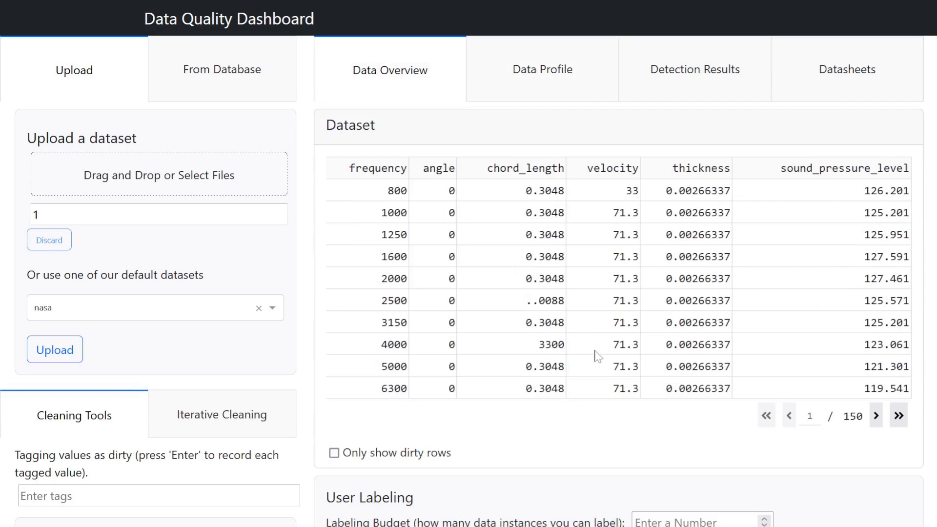
pyautogui.scroll(-1, 152, 414)
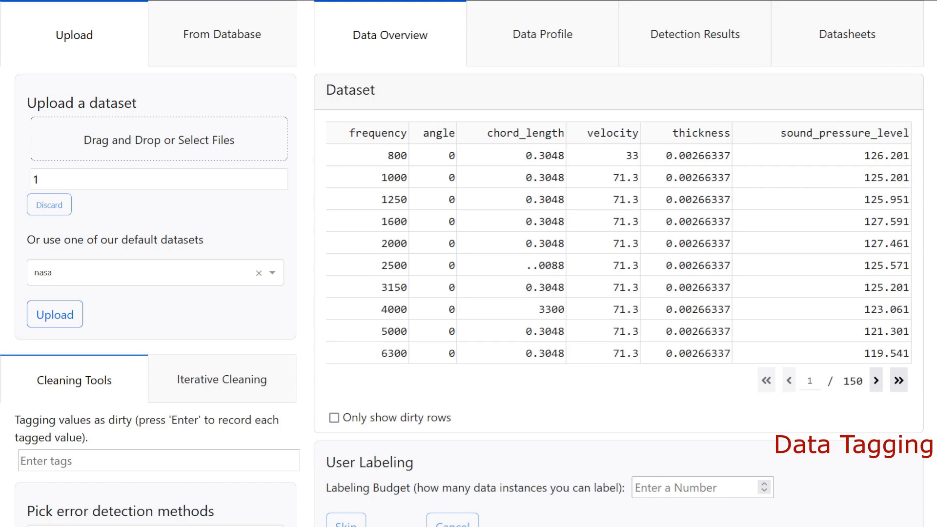
pyautogui.click(488, 266)
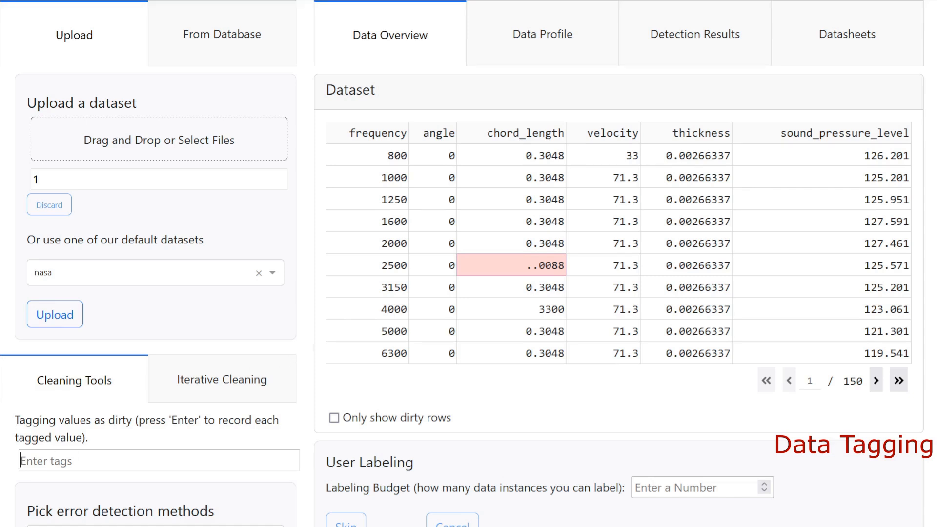
pyautogui.write('..0088')
pyautogui.press('Return')
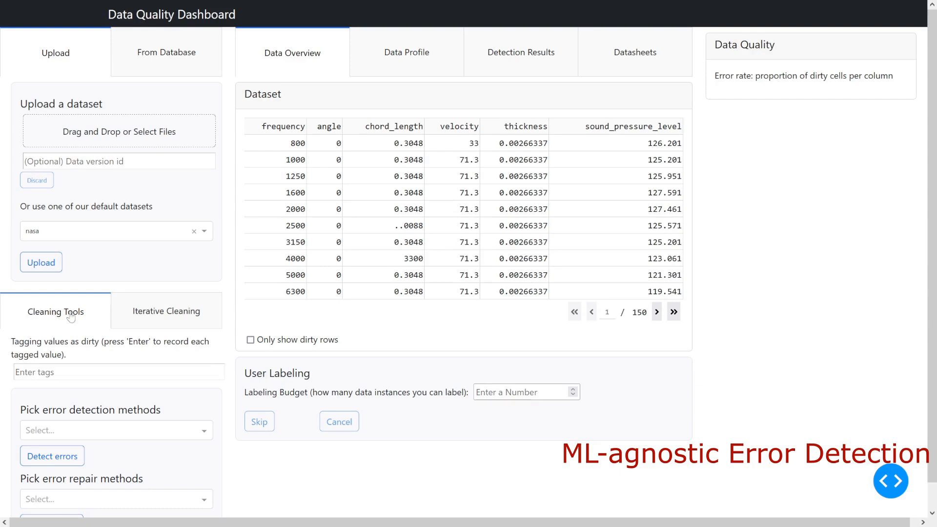
# - Examine the full list of available error detection methods in the cleaning tools
pyautogui.click(158, 317)
pyautogui.click(34, 315)
pyautogui.scroll(-1, 65, 319)
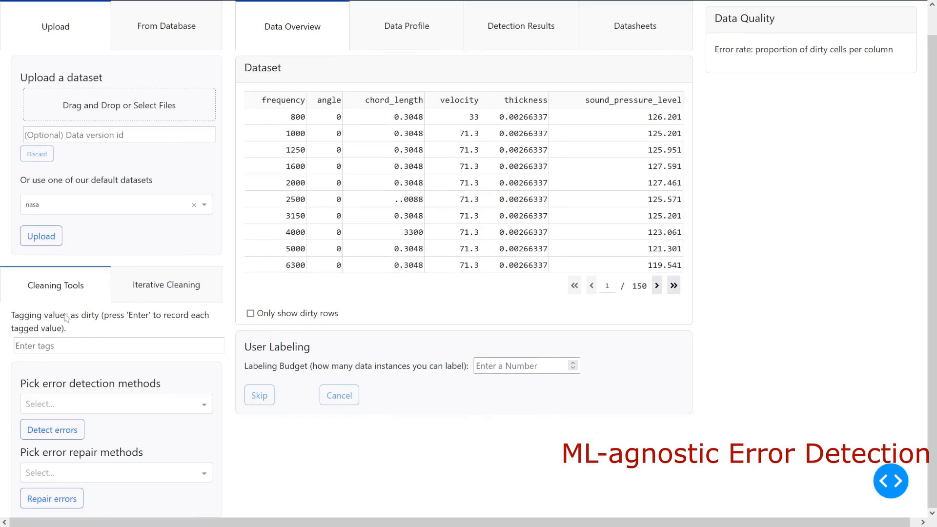
pyautogui.click(117, 409)
pyautogui.moveTo(208, 455); pyautogui.dragTo(218, 422)
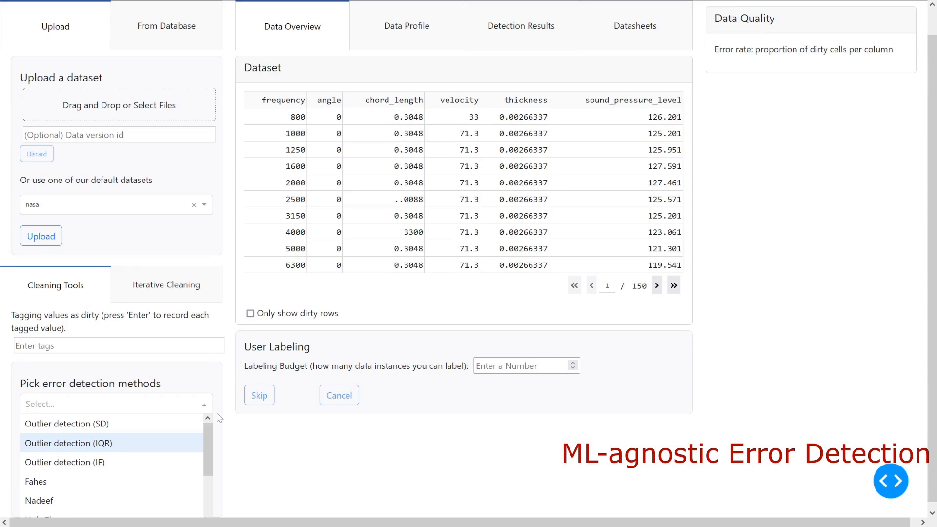
pyautogui.moveTo(218, 418); pyautogui.dragTo(217, 479)
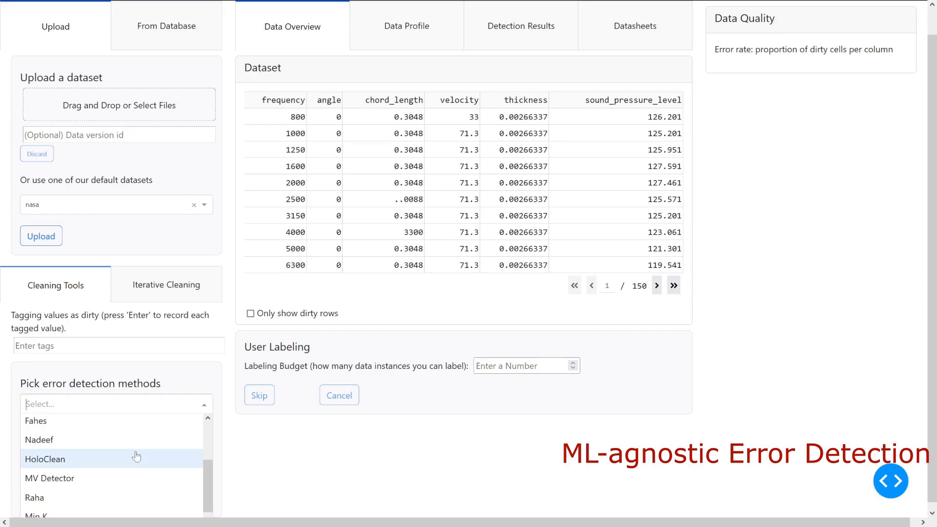
pyautogui.scroll(1, 111, 439)
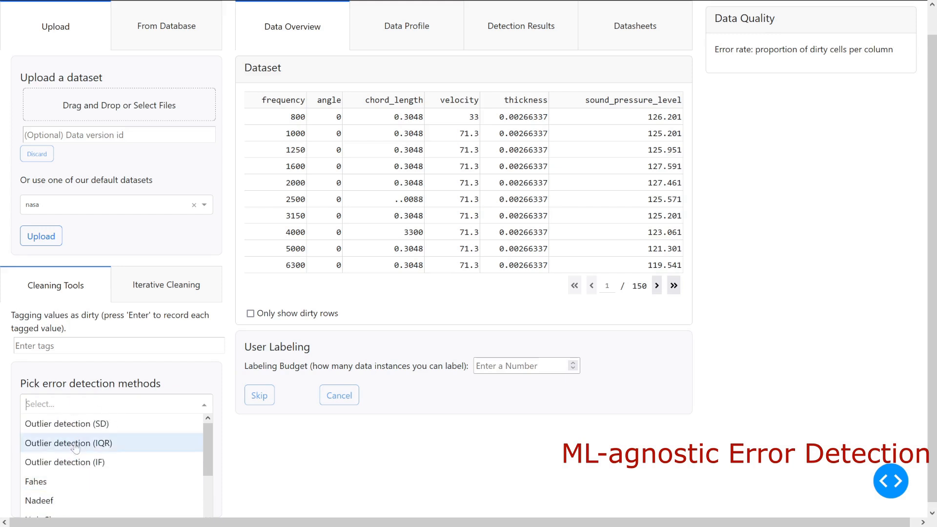
# - Pick Outlier detection (SD), Outlier detection (IF) and Fahes as detection methods and run the error detection
pyautogui.click(78, 421)
pyautogui.click(112, 404)
pyautogui.click(113, 442)
pyautogui.click(146, 412)
pyautogui.click(52, 452)
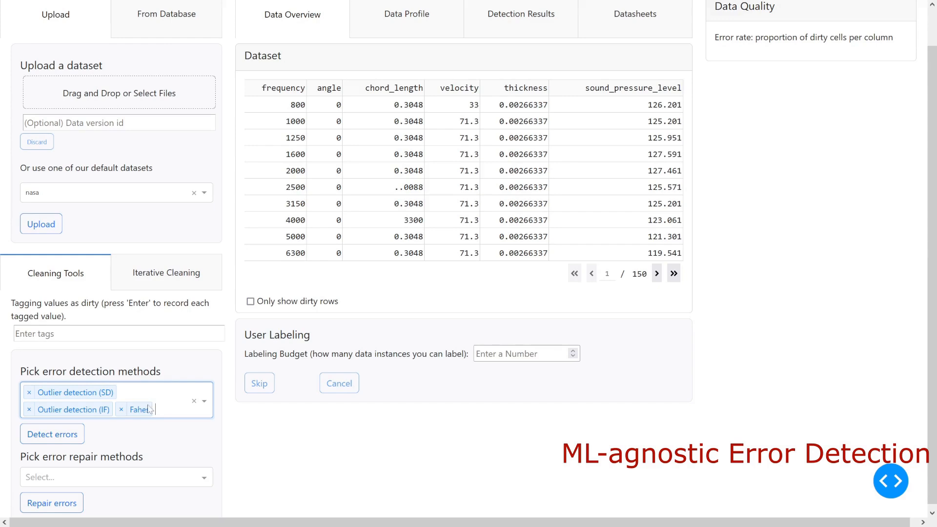
pyautogui.click(50, 438)
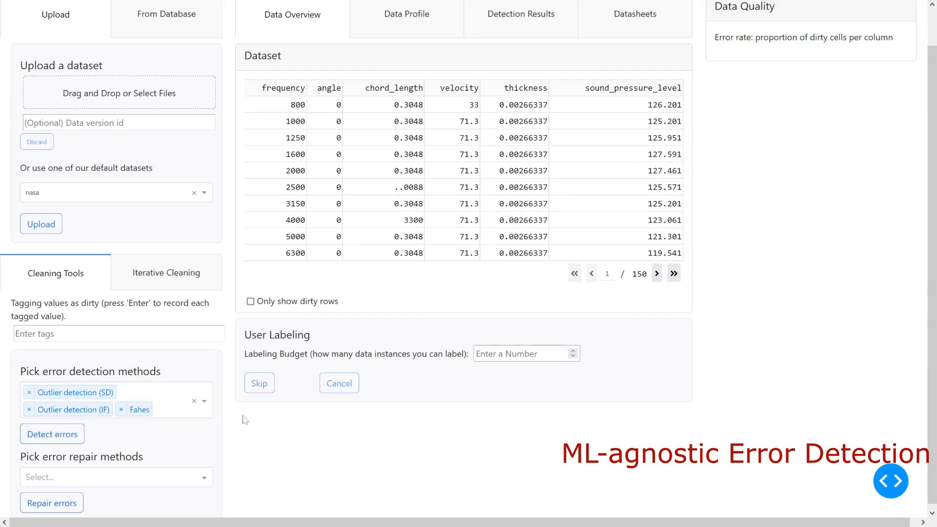
# - Inspect the detected errors, filtering briefly to dirty rows only, check the Data Quality chart and show the detection results
pyautogui.scroll(1, 420, 373)
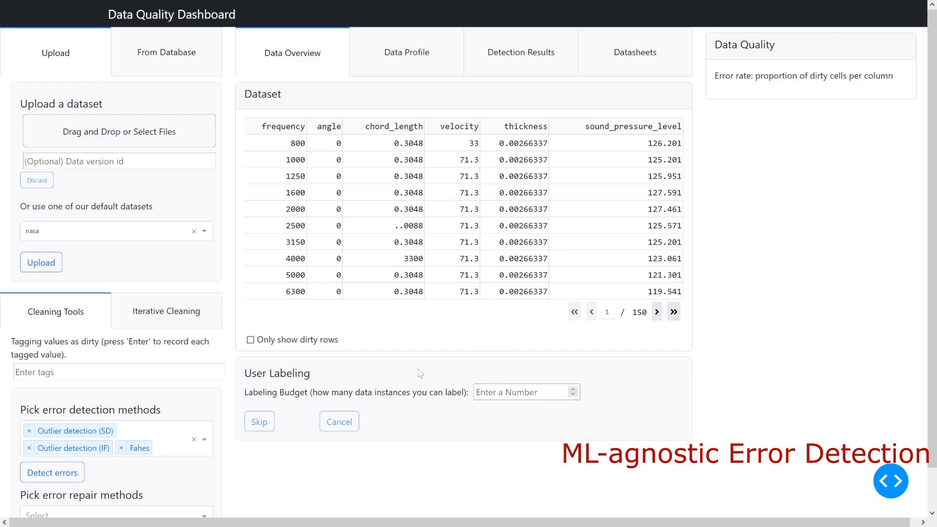
pyautogui.scroll(-1, 420, 374)
pyautogui.scroll(1, 422, 375)
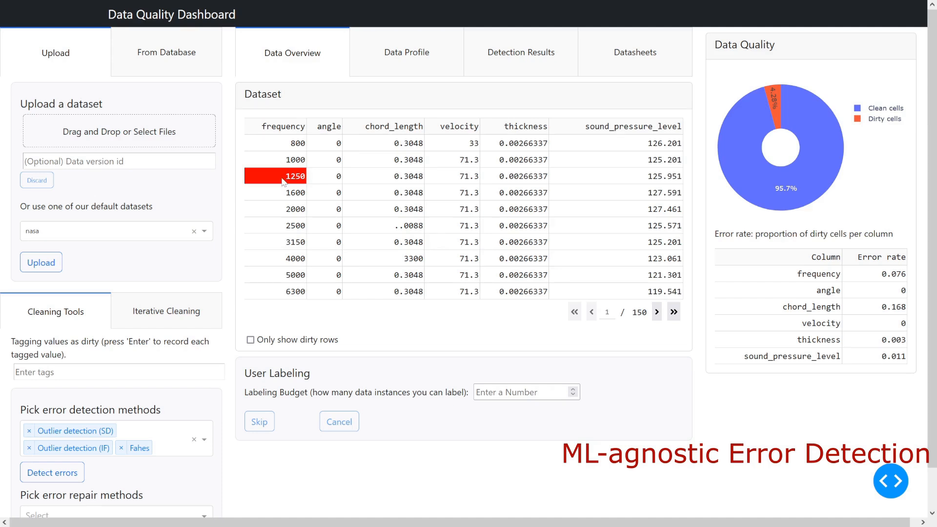
pyautogui.click(250, 340)
pyautogui.click(251, 340)
pyautogui.moveTo(795, 181)
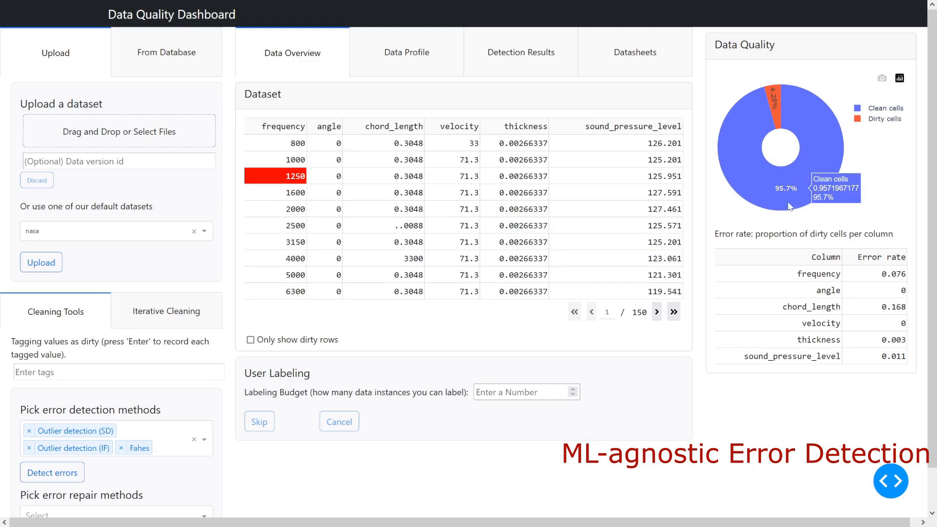
pyautogui.click(514, 71)
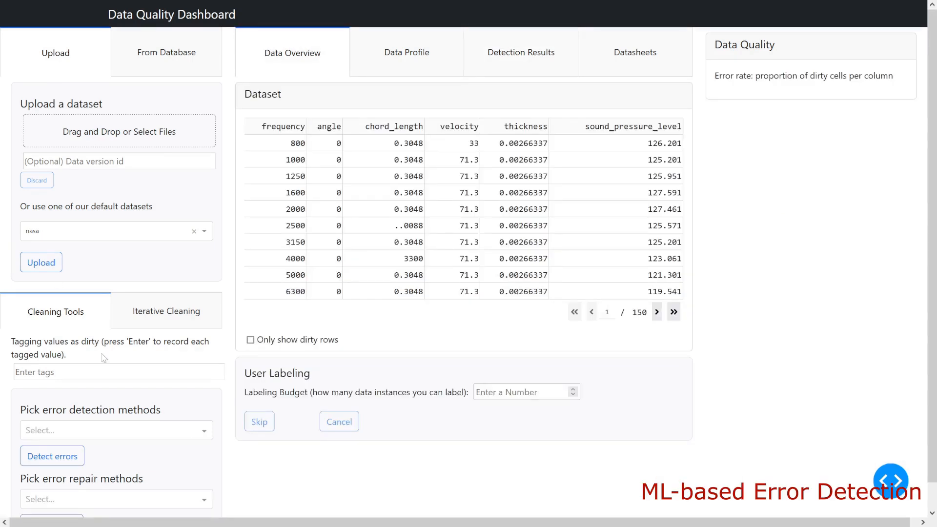
# - Replace the detection methods with Raha alone, try to detect errors and dismiss the labeling budget prompt
pyautogui.click(204, 430)
pyautogui.scroll(-2, 71, 476)
pyautogui.click(63, 499)
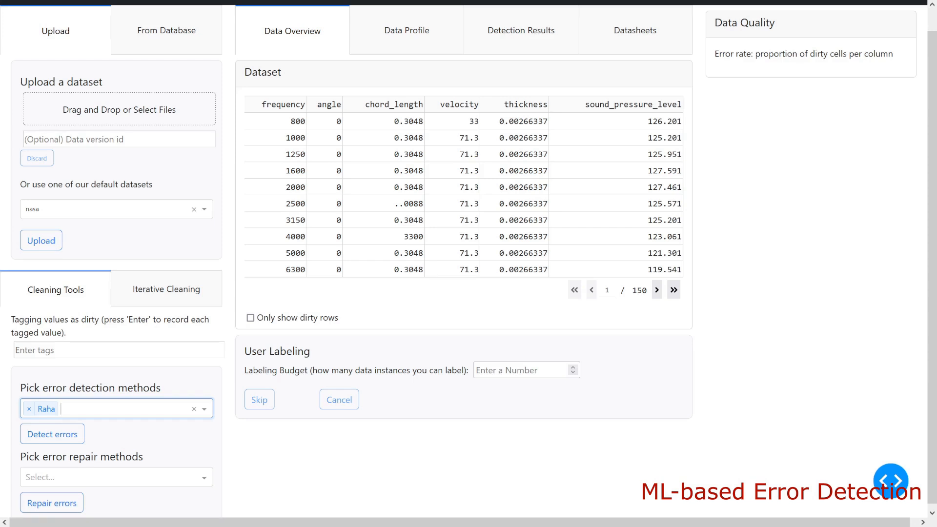
pyautogui.click(45, 442)
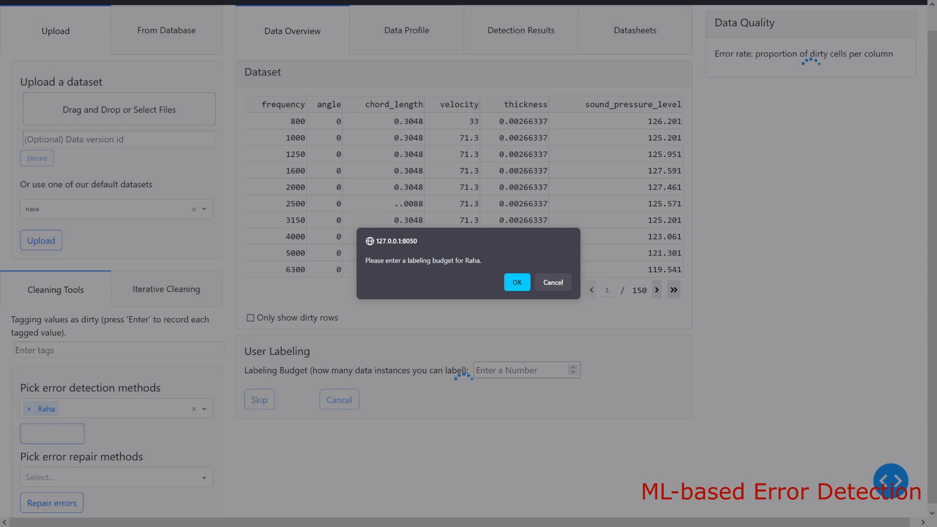
pyautogui.click(510, 282)
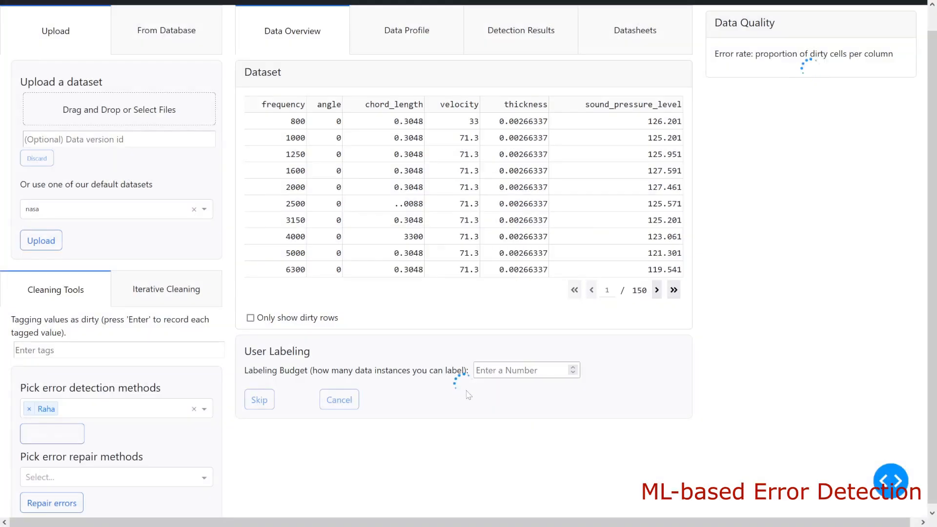
# - Set the labeling budget to 3 and run the Raha error detection
pyautogui.click(493, 370)
pyautogui.write('3')
pyautogui.click(45, 433)
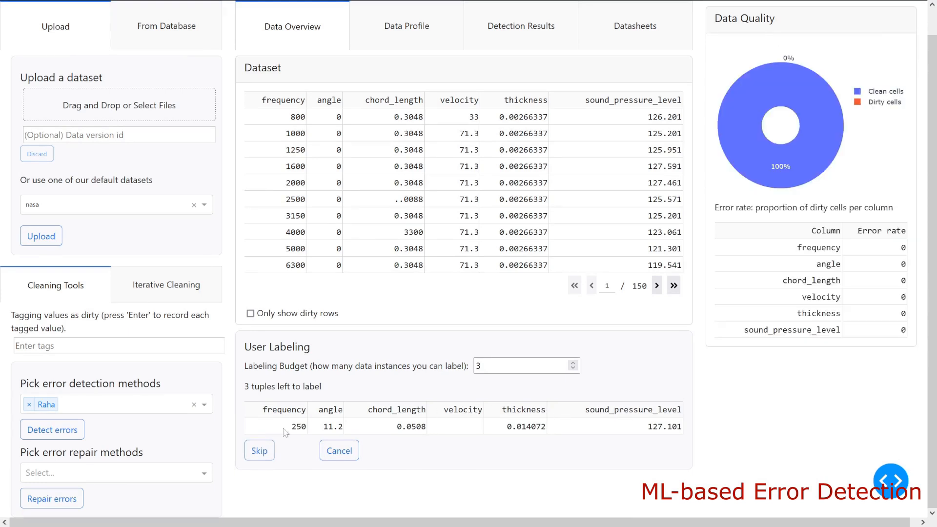
# - Submit the empty velocity cell as dirty, skip the next two clean-up tuples, and submit the angle value ..33 as dirty
pyautogui.click(445, 427)
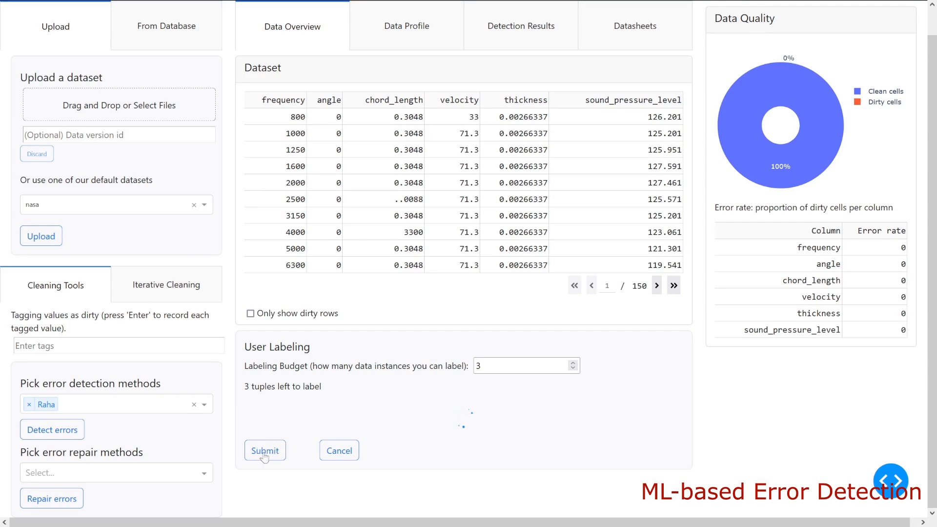
pyautogui.click(263, 474)
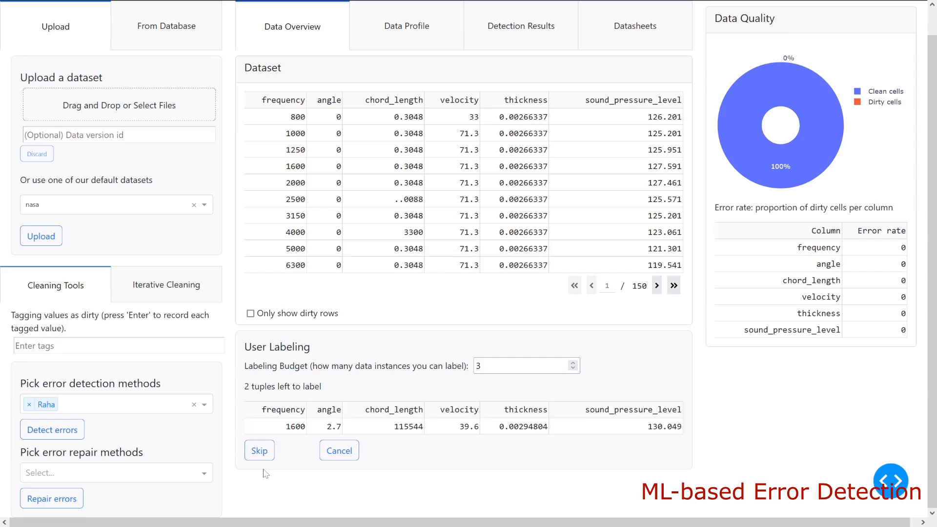
pyautogui.click(259, 450)
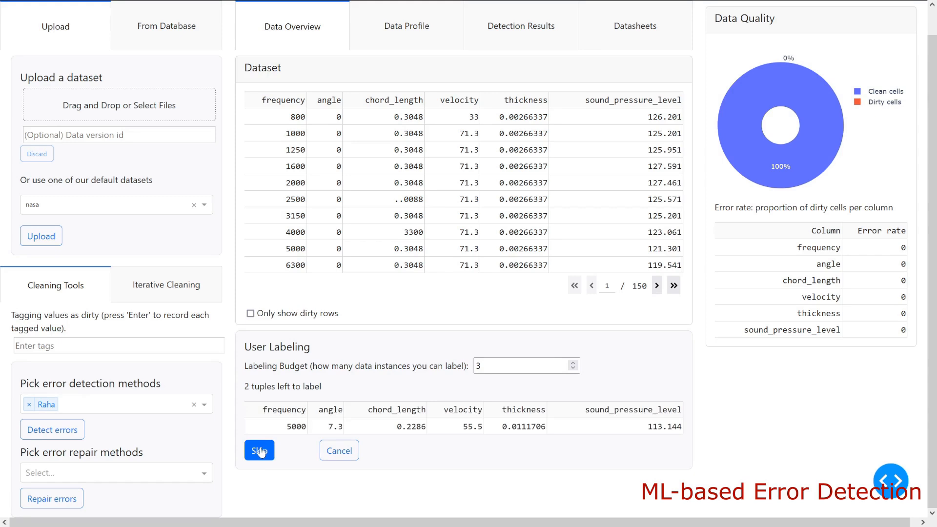
pyautogui.click(259, 450)
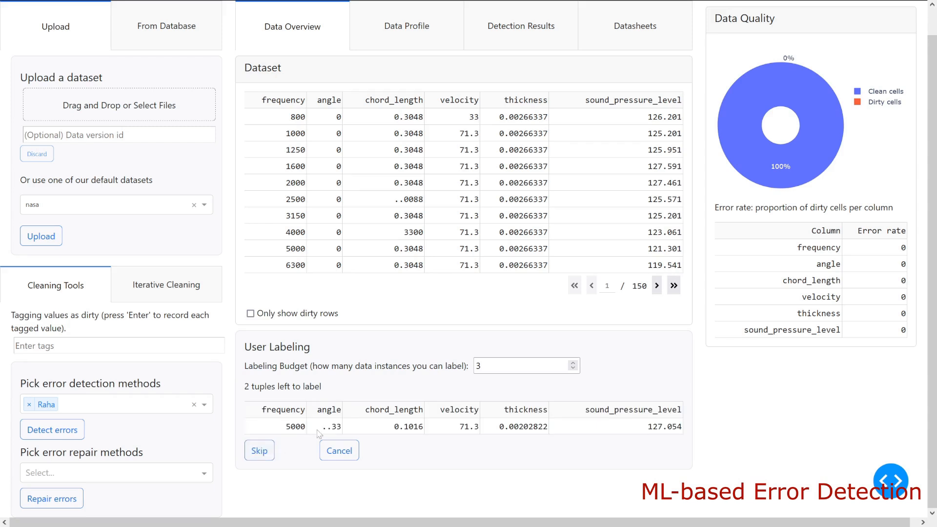
pyautogui.click(260, 451)
pyautogui.click(259, 472)
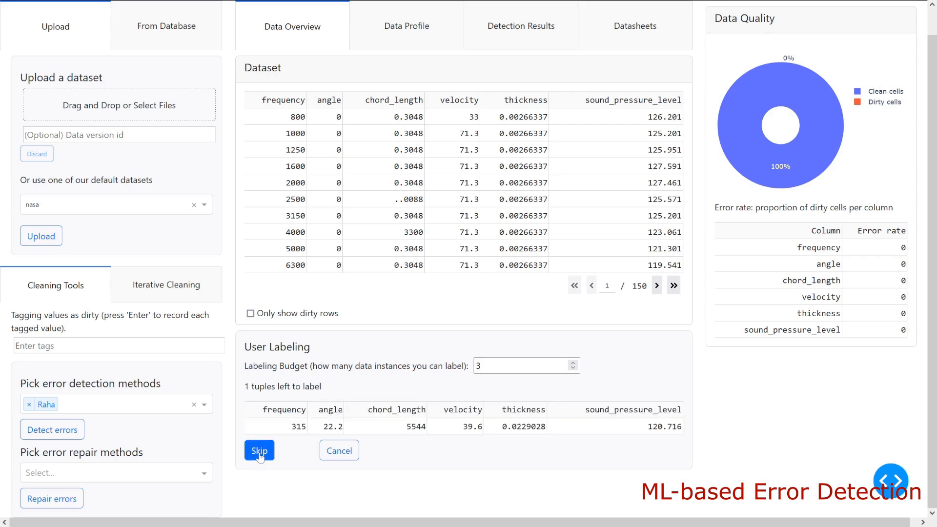
# - Skip the tuple with frequency 315, submit the velocity value 33.. as dirty and check the Data Quality chart
pyautogui.click(259, 451)
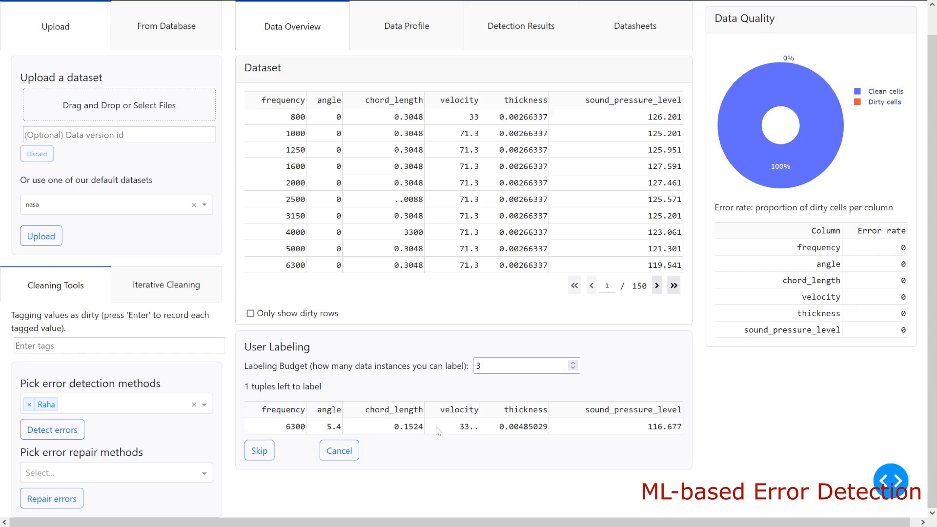
pyautogui.click(438, 430)
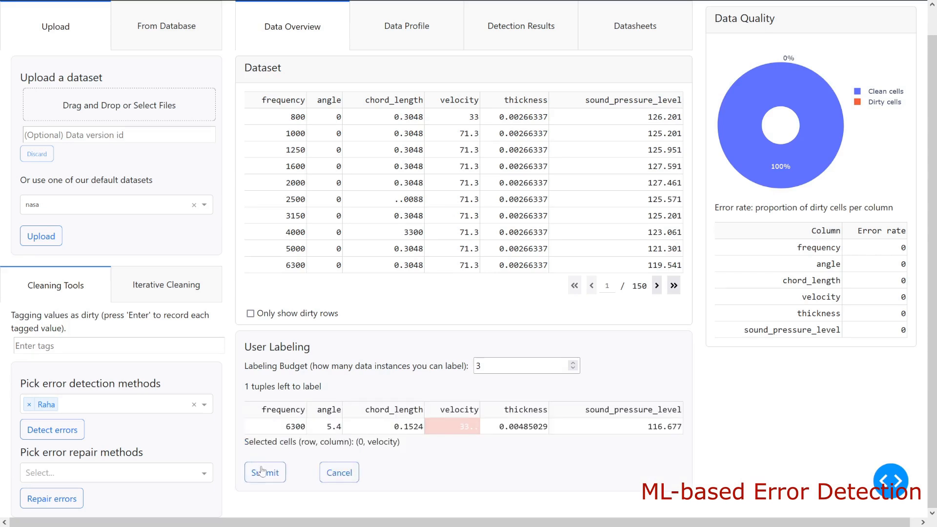
pyautogui.click(263, 471)
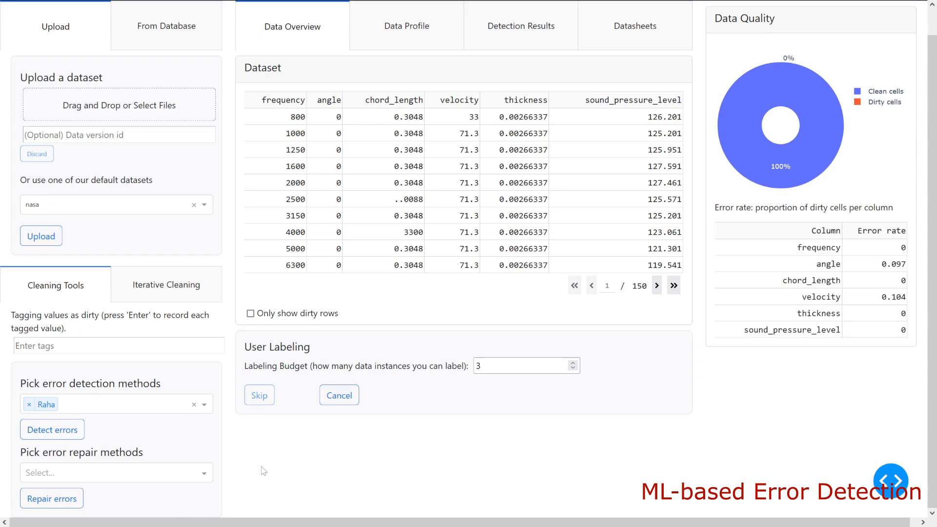
pyautogui.scroll(1, 361, 388)
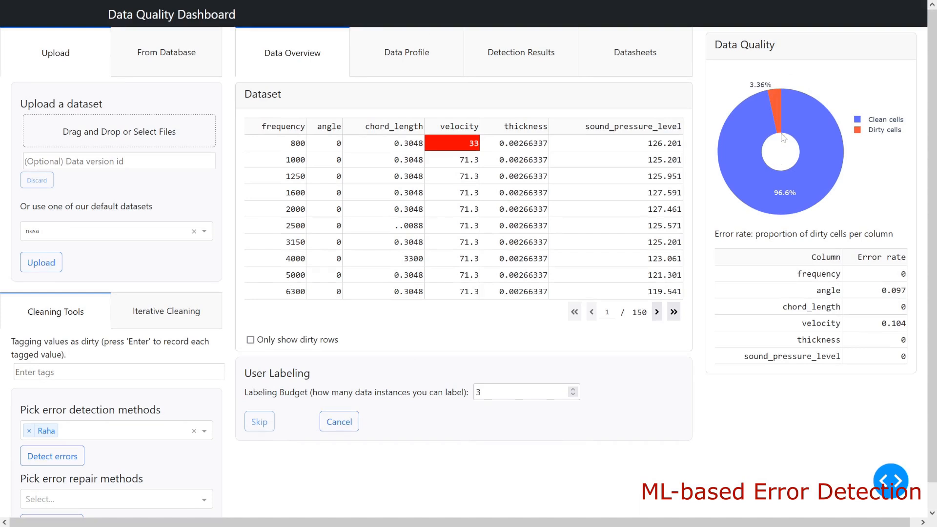
pyautogui.moveTo(778, 98)
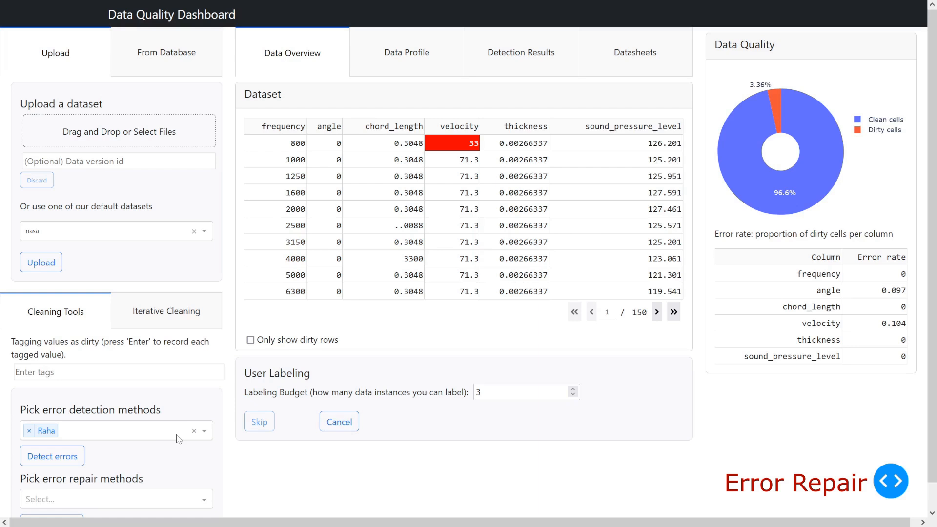
# - Repair the detected errors with the ML imputer and review where the repaired file is saved
pyautogui.scroll(-1, 123, 441)
pyautogui.click(205, 473)
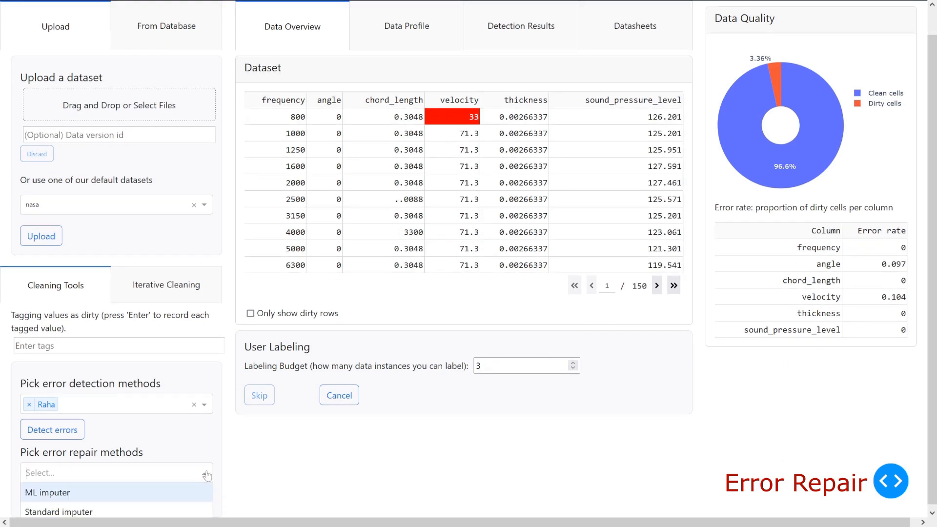
pyautogui.click(141, 493)
pyautogui.click(43, 501)
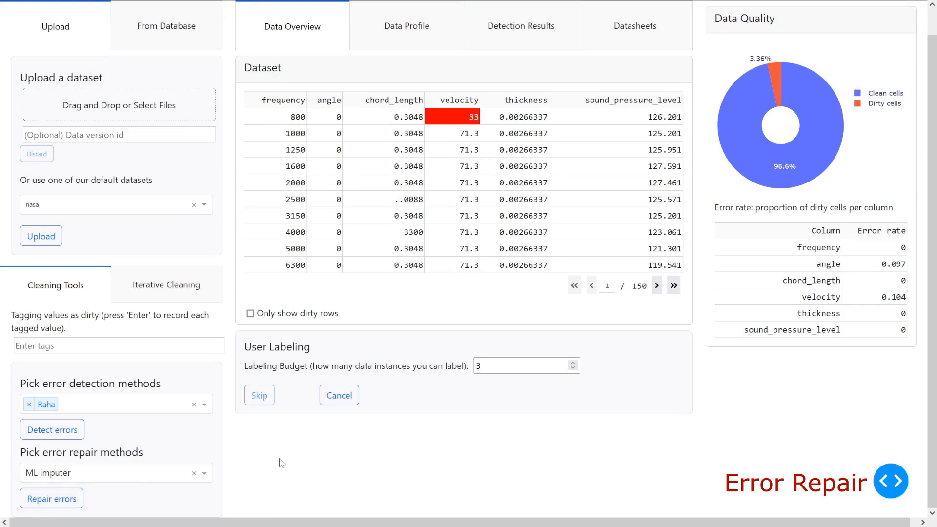
pyautogui.scroll(-1, 281, 463)
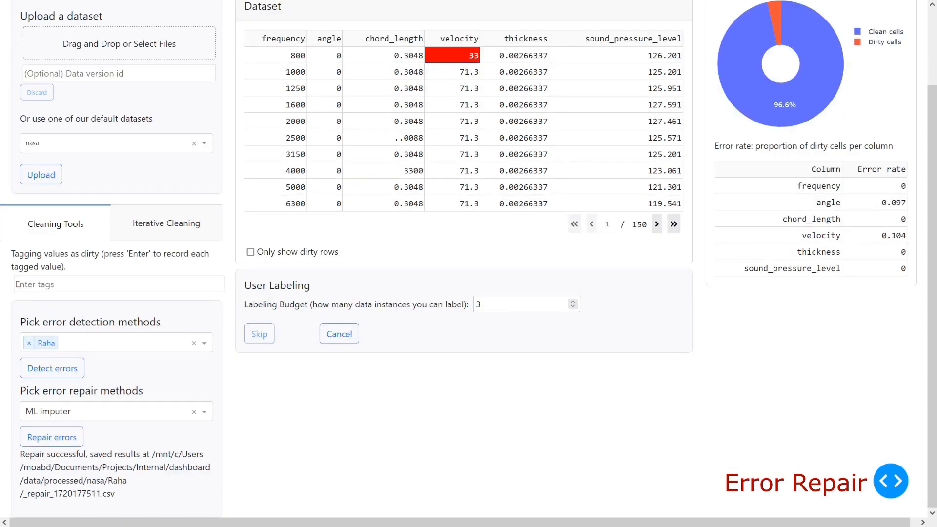
pyautogui.moveTo(153, 454); pyautogui.dragTo(122, 498)
pyautogui.click(129, 508)
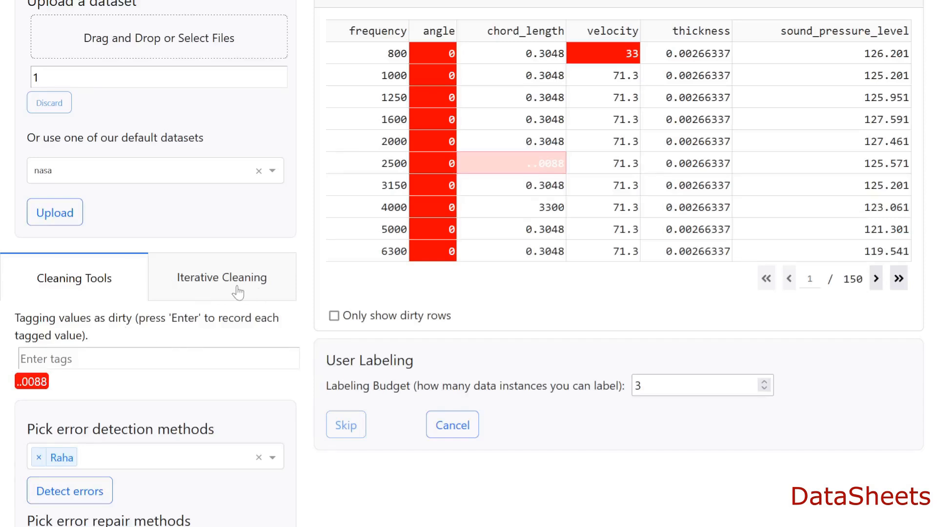
# - Generate the nasa dataset's datasheet and review its file paths, detection methods and tool parameters
pyautogui.scroll(3, 655, 371)
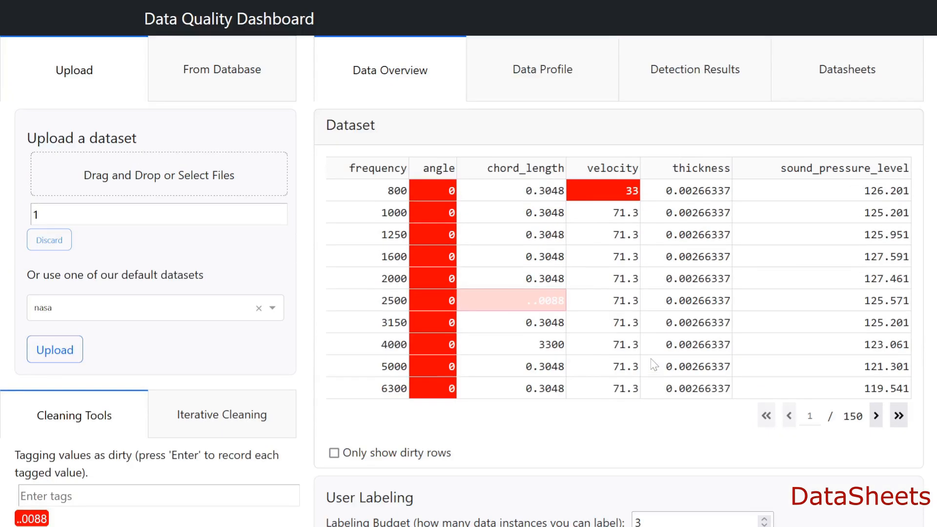
pyautogui.click(813, 70)
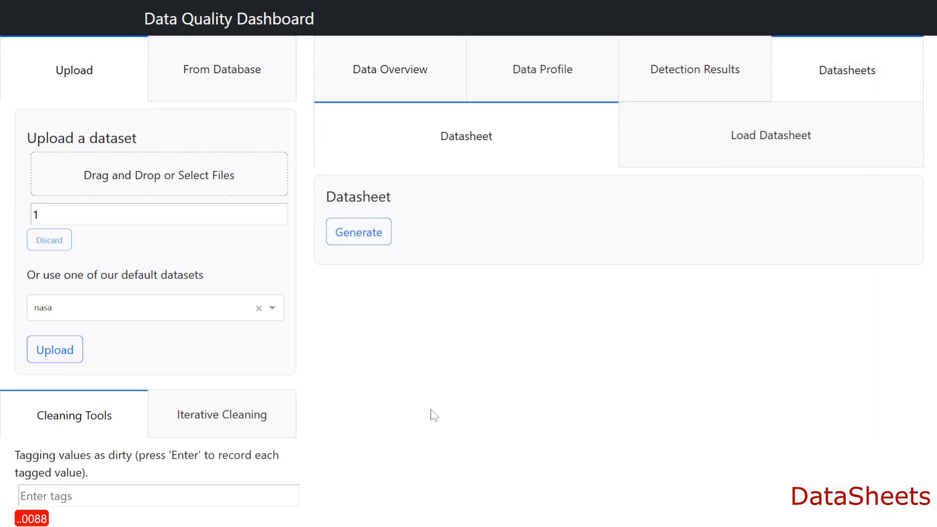
pyautogui.click(361, 231)
pyautogui.scroll(-2, 508, 427)
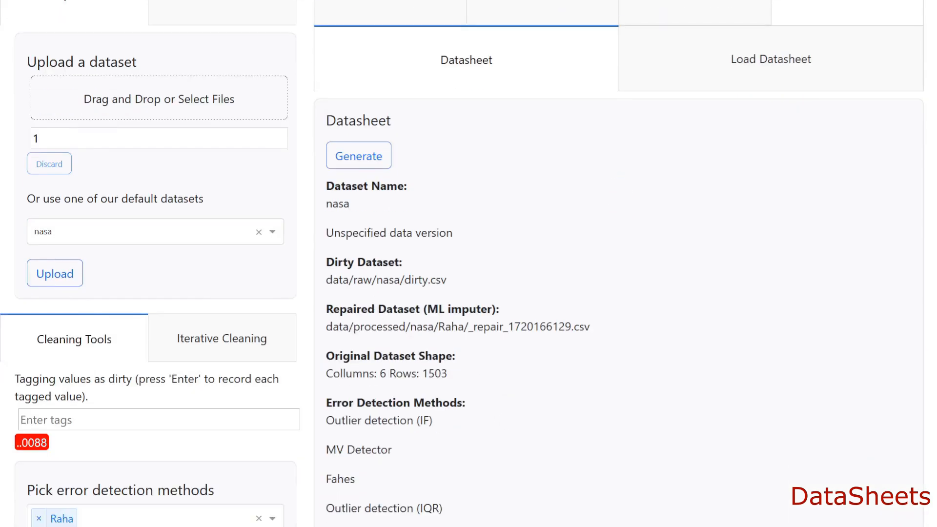
pyautogui.scroll(-4, 452, 383)
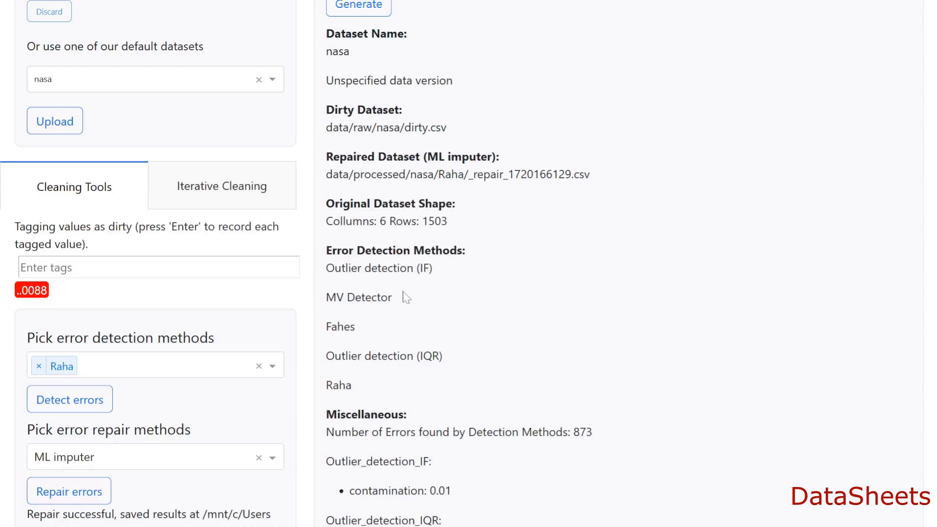
pyautogui.scroll(-9, 487, 443)
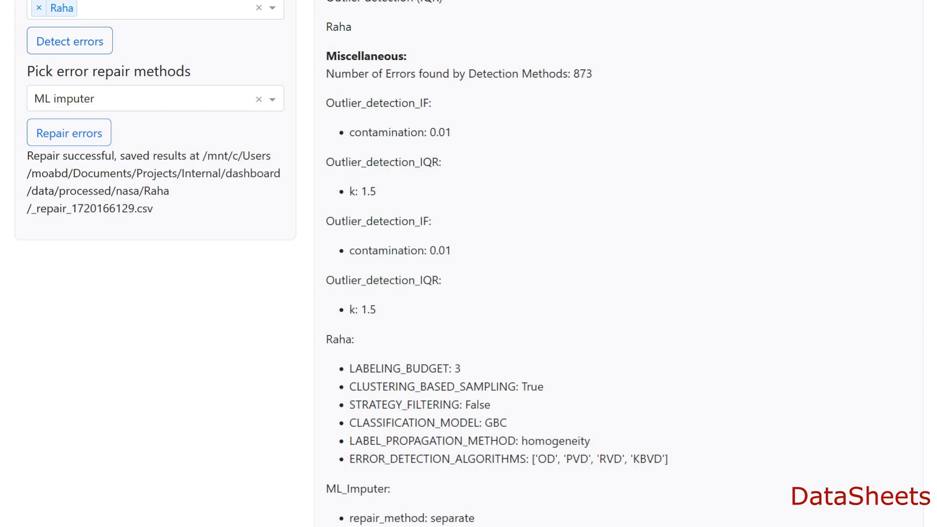
pyautogui.scroll(12, 625, 413)
pyautogui.click(731, 142)
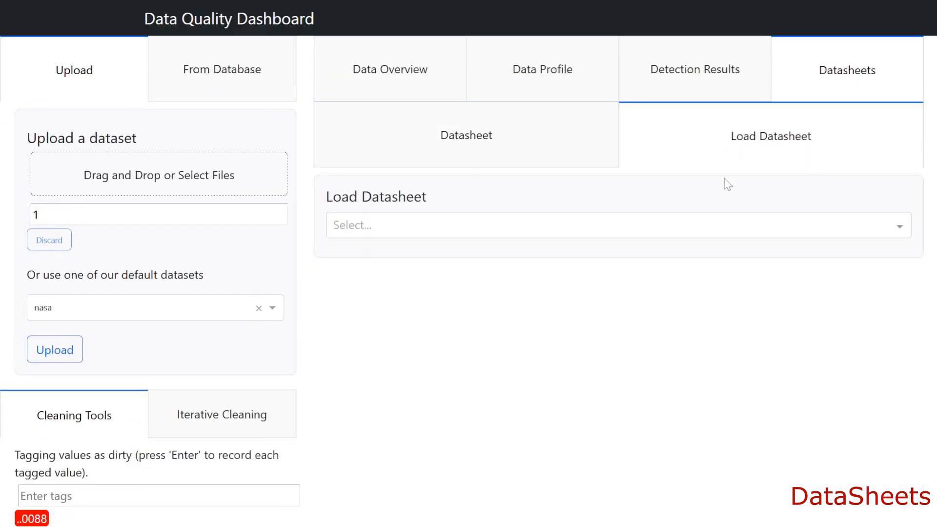
pyautogui.click(637, 234)
pyautogui.scroll(-2, 599, 361)
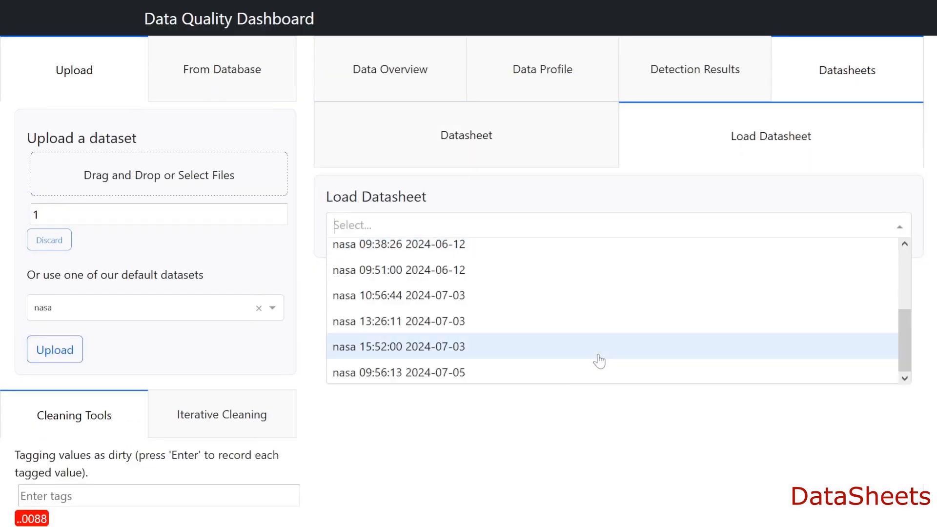
pyautogui.click(398, 371)
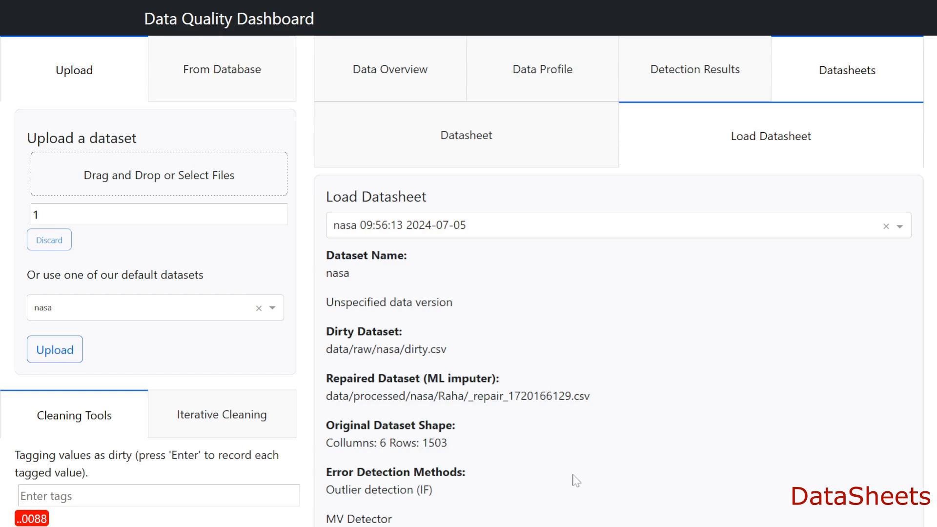
pyautogui.scroll(-9, 575, 477)
pyautogui.scroll(-3, 576, 476)
pyautogui.scroll(12, 575, 471)
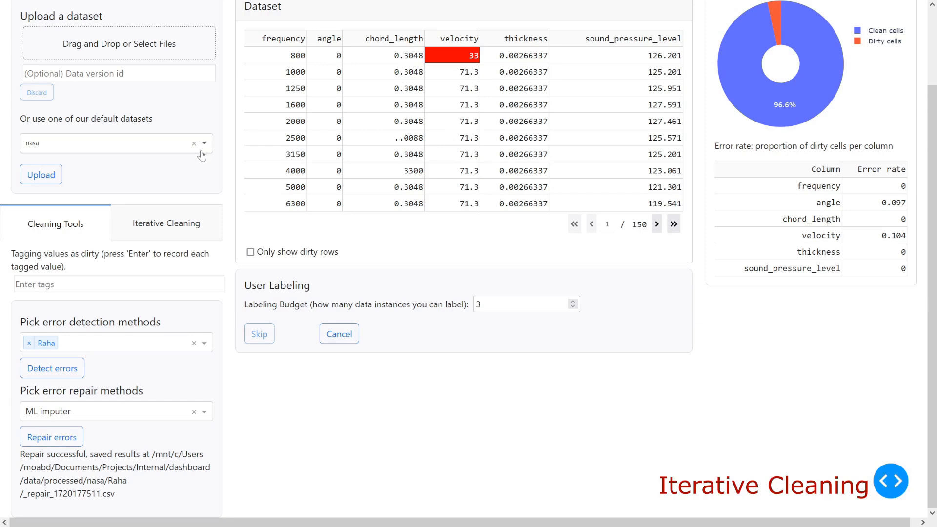
# - Open the iterative cleaning settings for the nasa dataset and choose Decision Tree as the ML model
pyautogui.click(154, 236)
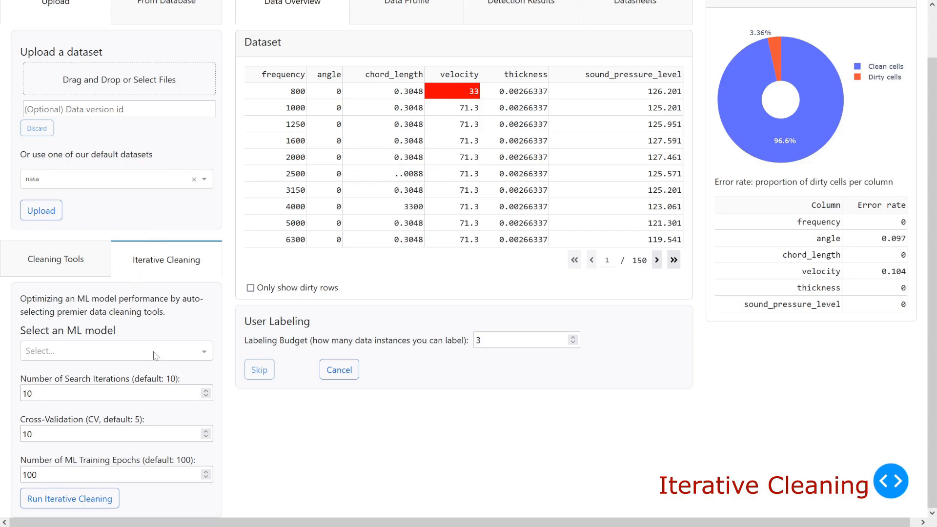
pyautogui.click(204, 355)
pyautogui.click(109, 390)
pyautogui.click(205, 351)
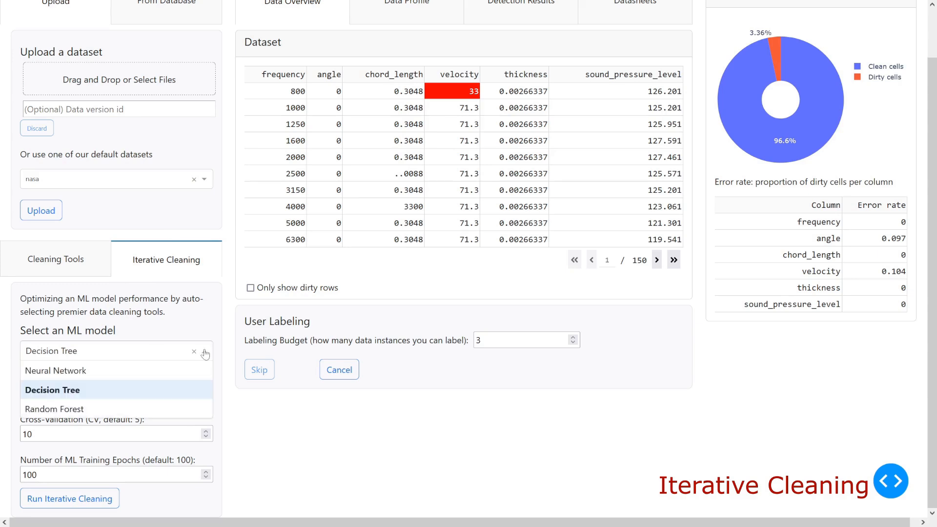
pyautogui.click(205, 354)
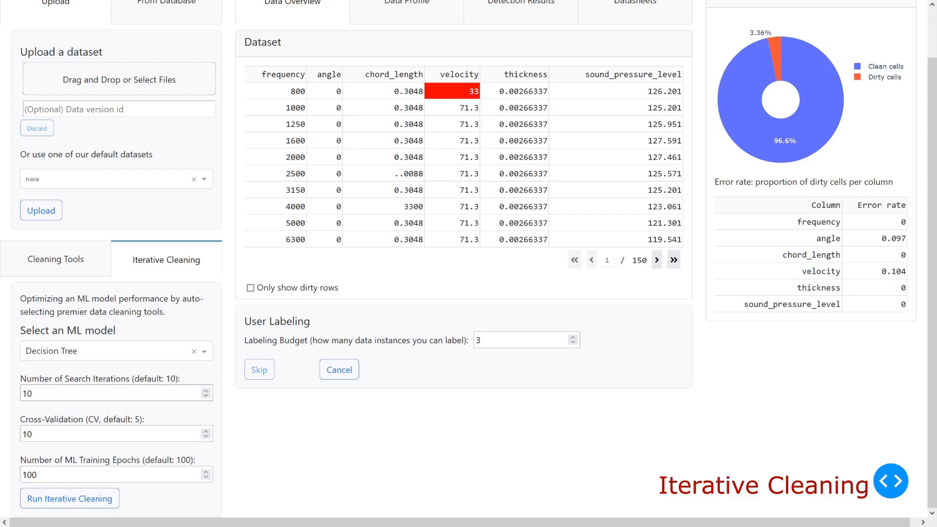
# - Set 5 search iterations, a cross-validation of 3 and 50 ML training epochs, and run the iterative cleaning
pyautogui.press('BackSpace')
pyautogui.press('BackSpace')
pyautogui.write('7')
pyautogui.press('Tab')
pyautogui.write('3')
pyautogui.press('Tab')
pyautogui.write('50')
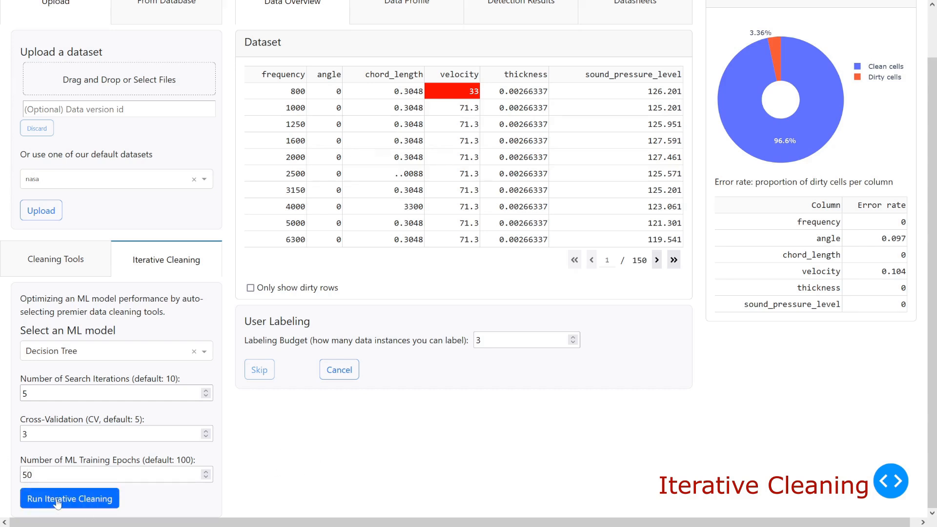
# - Skip the tuples offered for user labeling and review the best cleaning tools, training results and Data Quality chart
pyautogui.scroll(1, 321, 462)
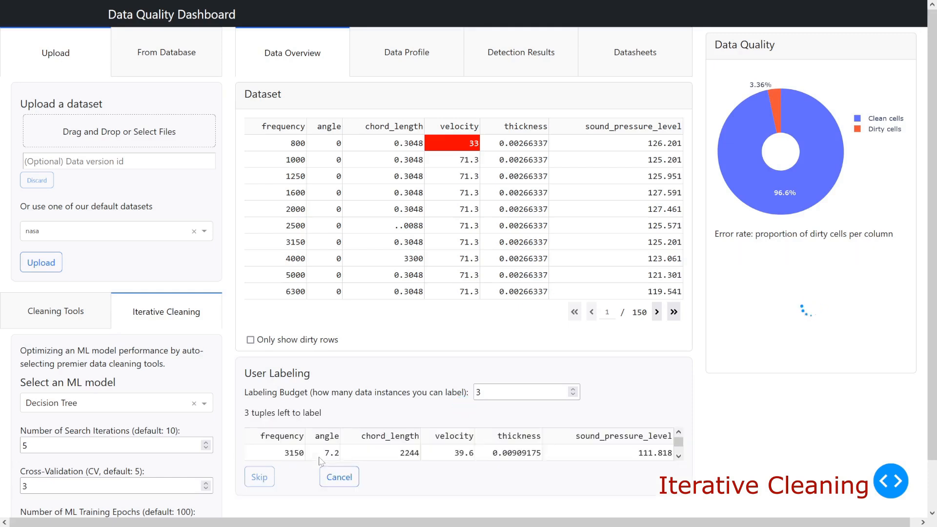
pyautogui.click(267, 501)
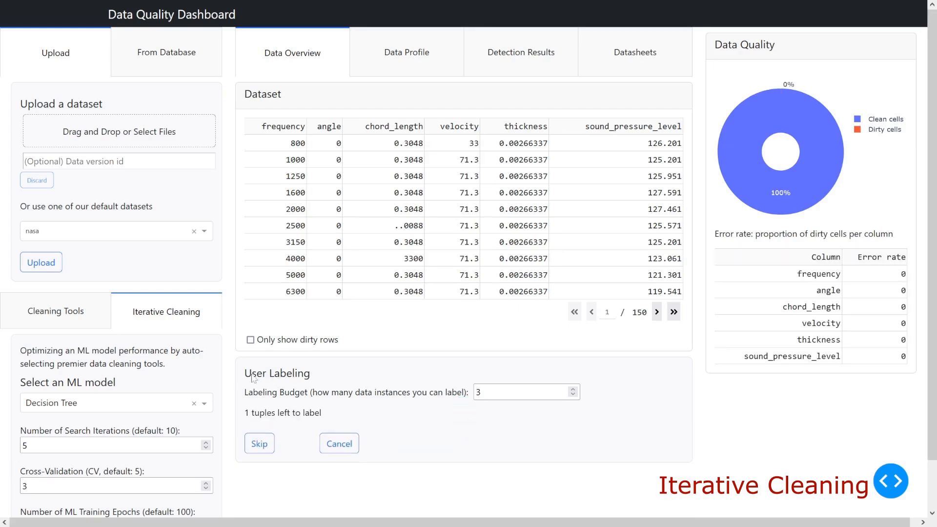
pyautogui.scroll(-1, 91, 384)
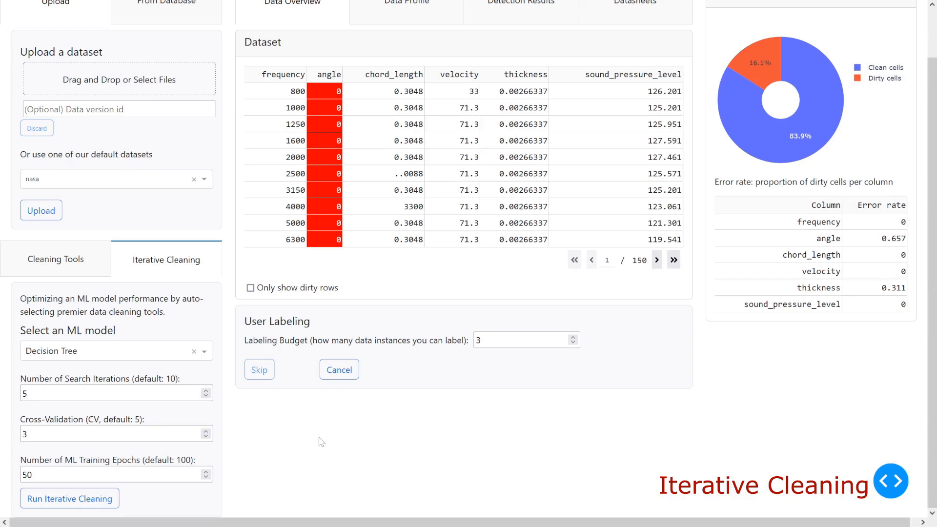
pyautogui.scroll(-3, 320, 441)
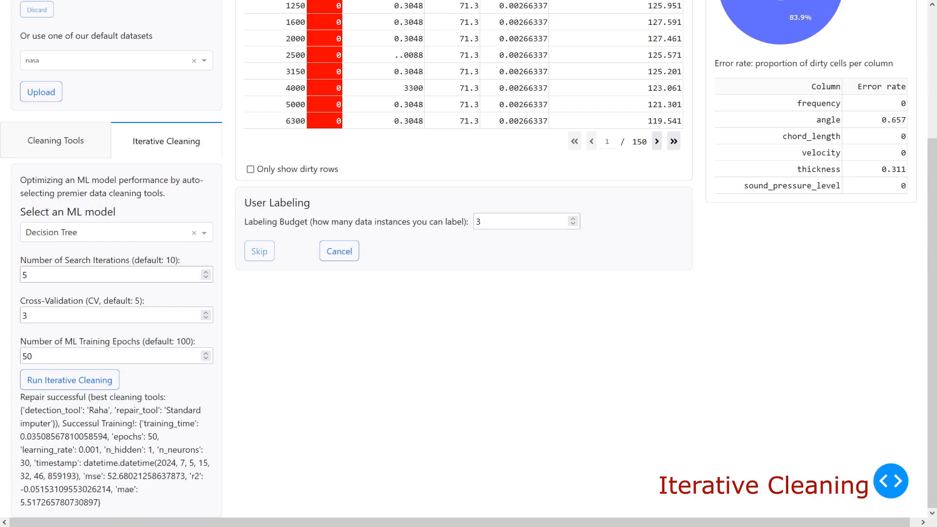
pyautogui.scroll(4, 386, 420)
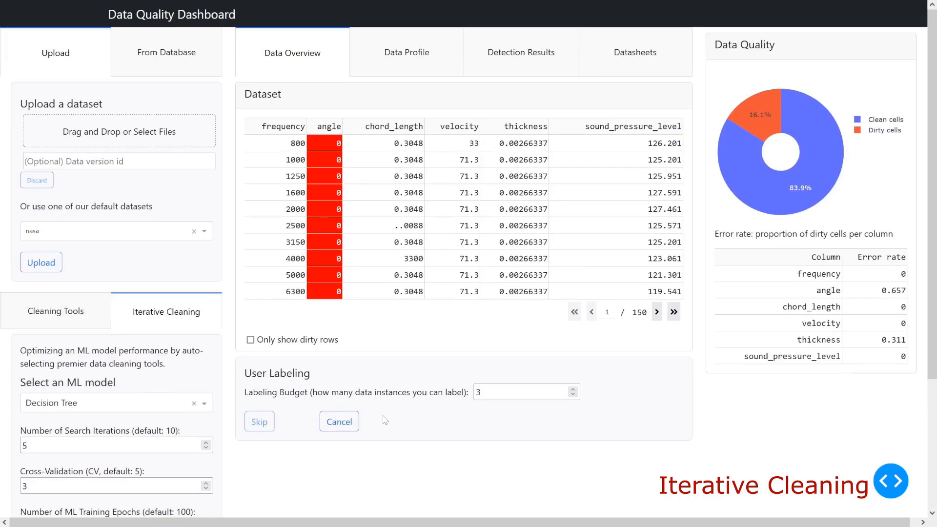